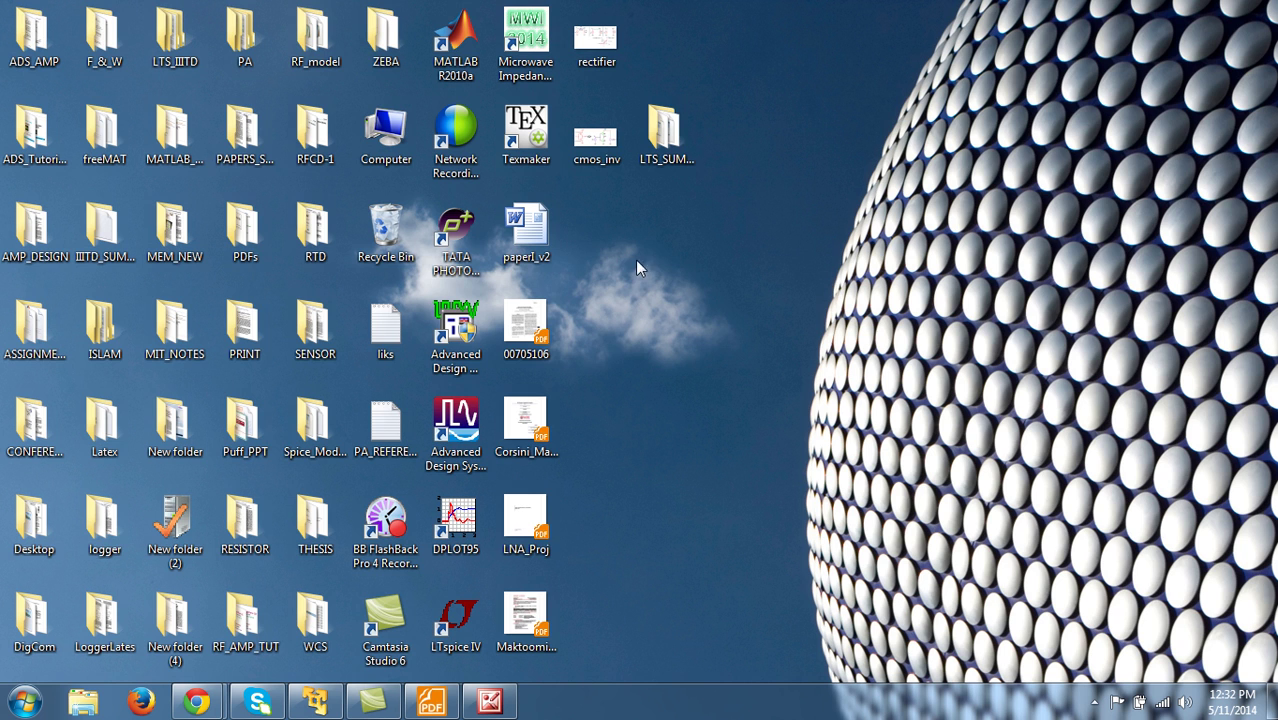
- Launch LTspice IV, open the cmos_inv_vtc netlist, and start a new line after the nmos model
double_click(456, 628)
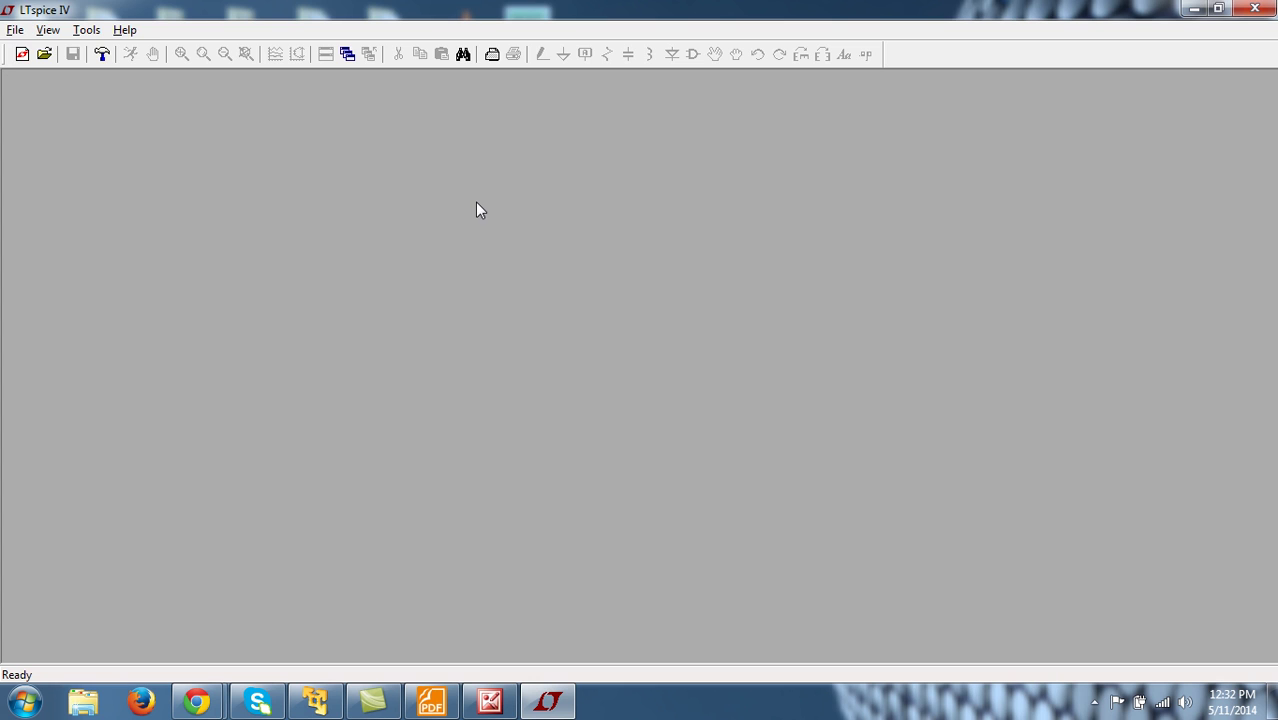
left_click(43, 56)
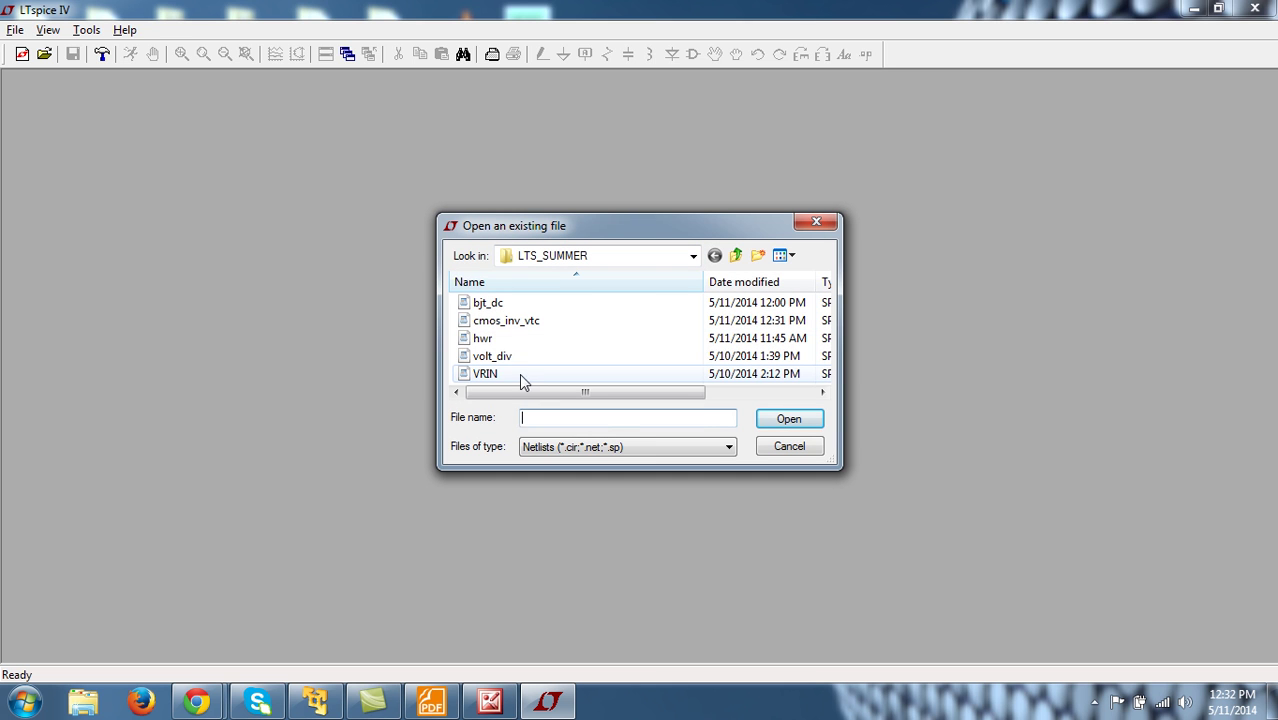
left_click(510, 321)
left_click(789, 419)
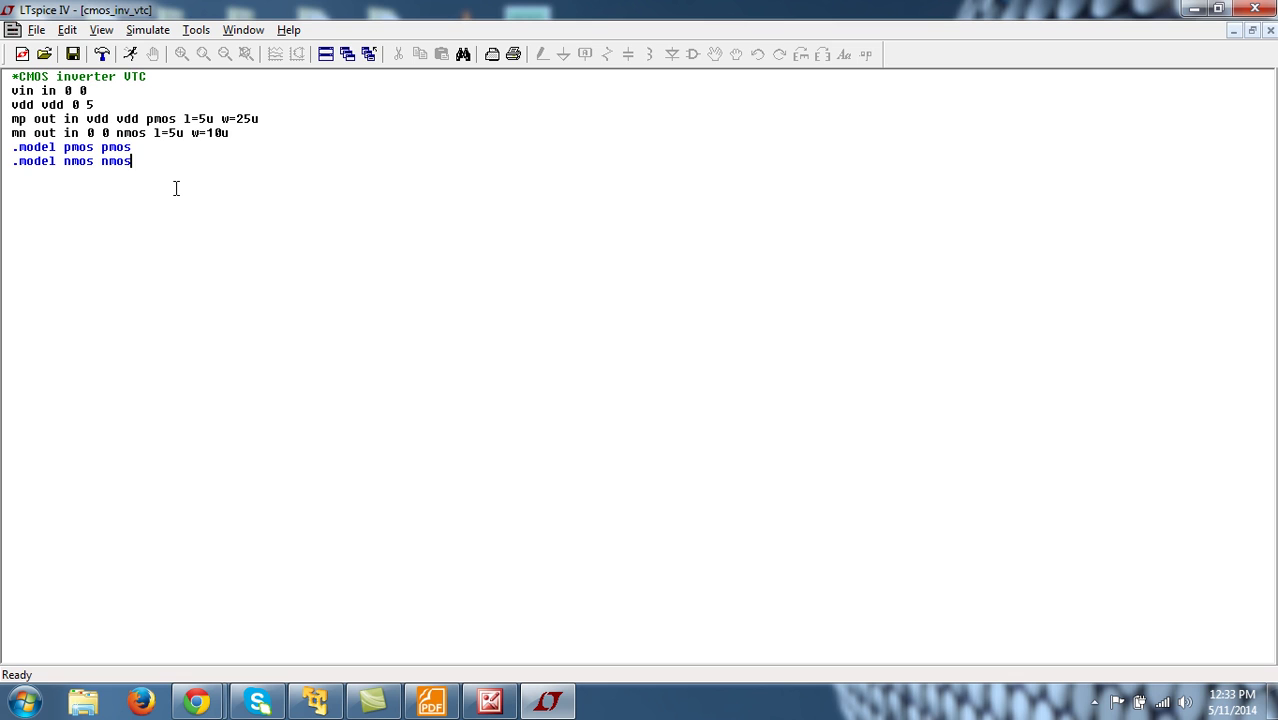
key("Return")
- Bring up the cmos_inv CMOS inverter schematic picture in Picture Manager
left_click(490, 700)
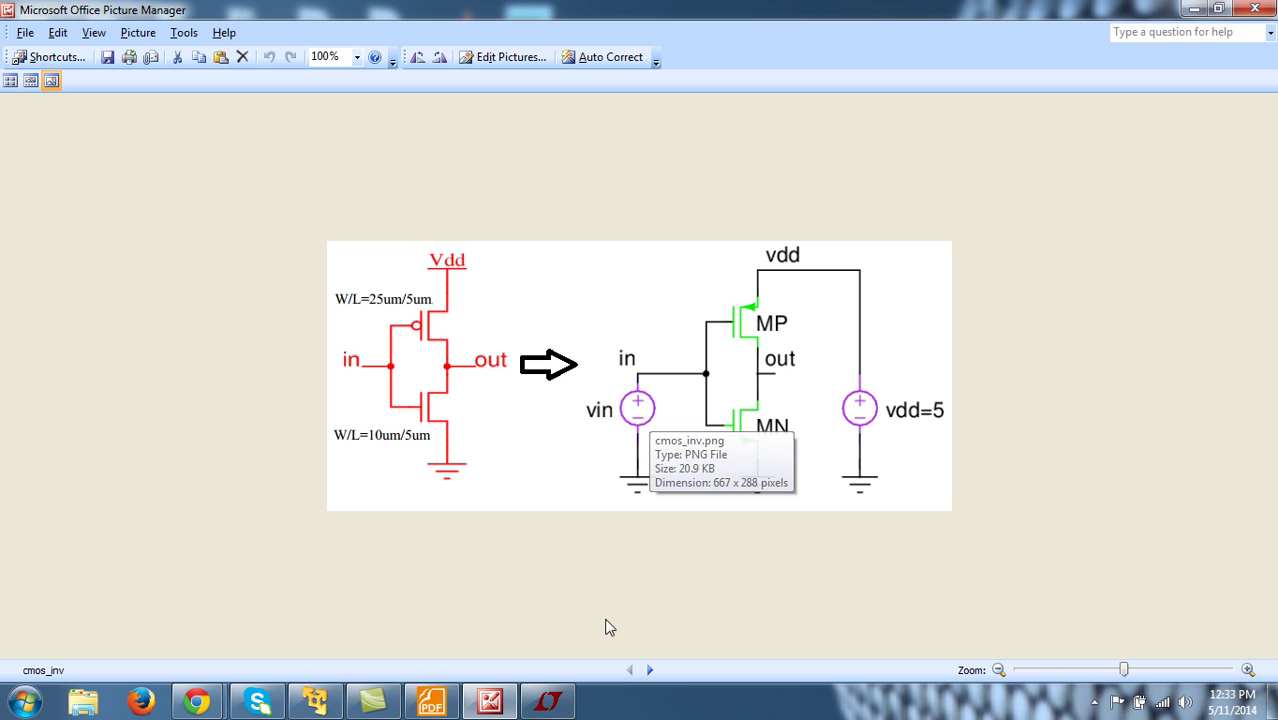
mouse_move(548, 708)
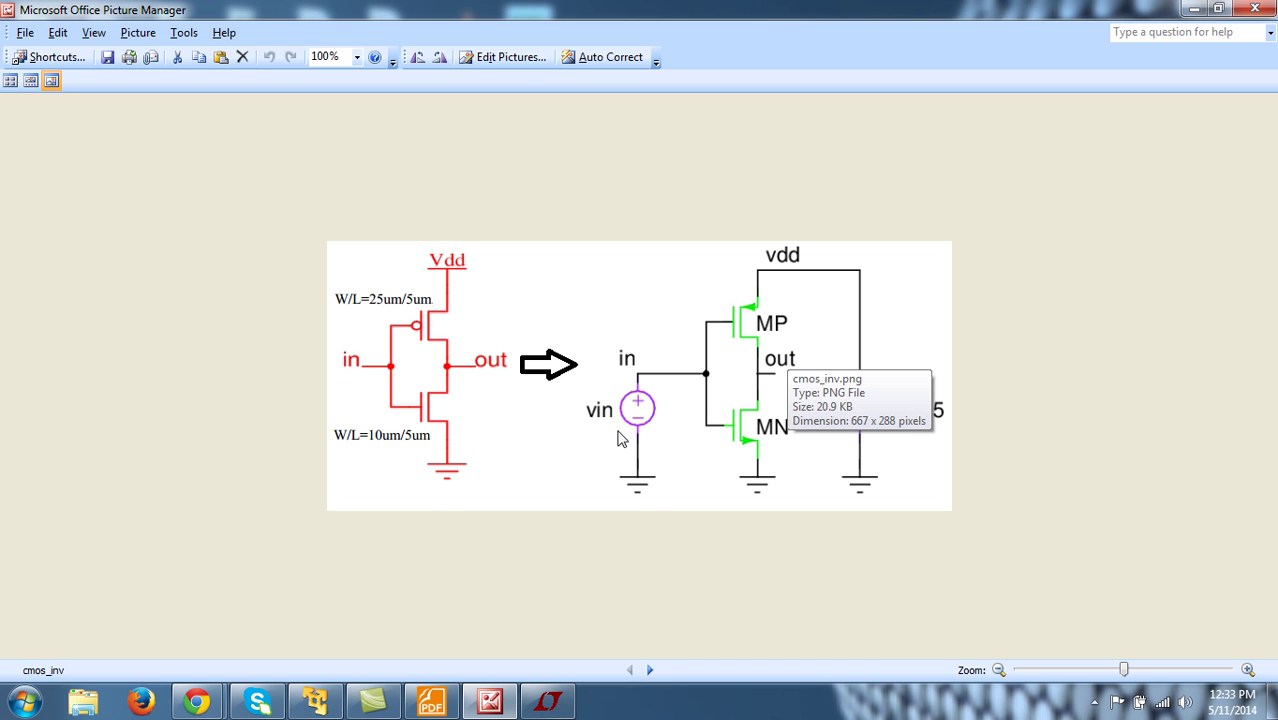
- Add '.dc vin 0 5 1m' and '.end' lines to the cmos_inv_vtc netlist and save it
left_click(547, 703)
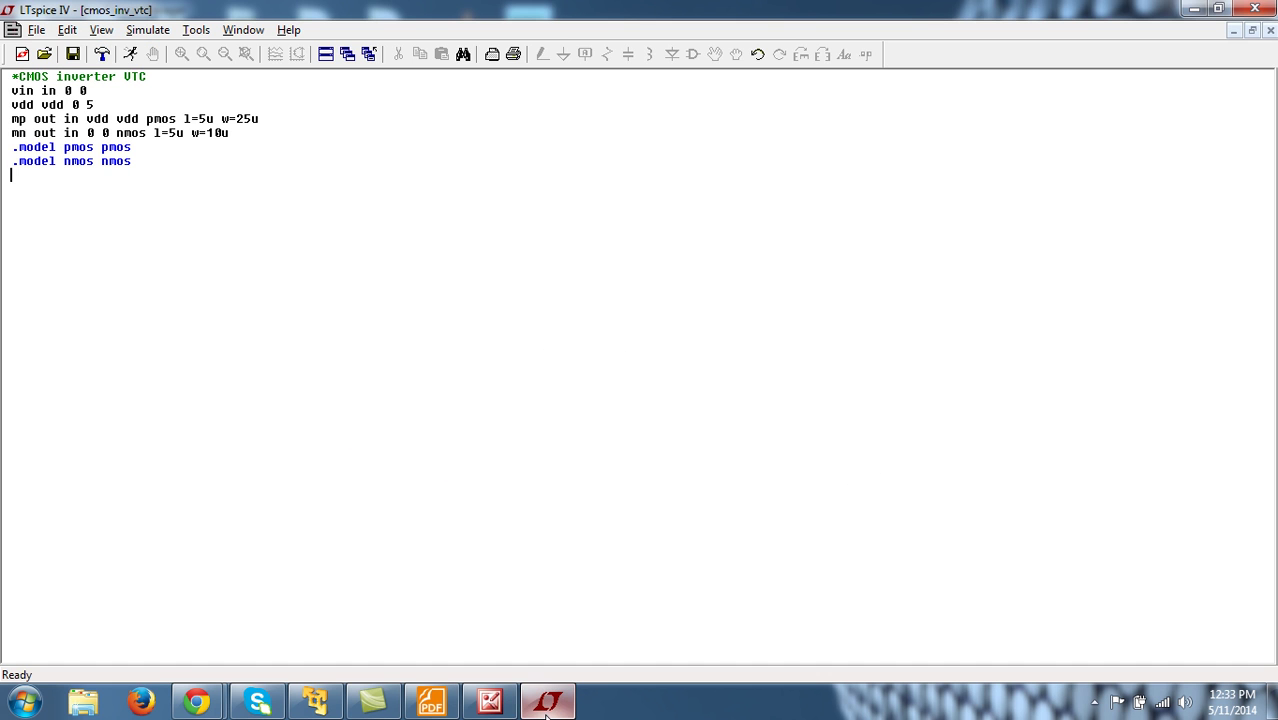
type(".dc ")
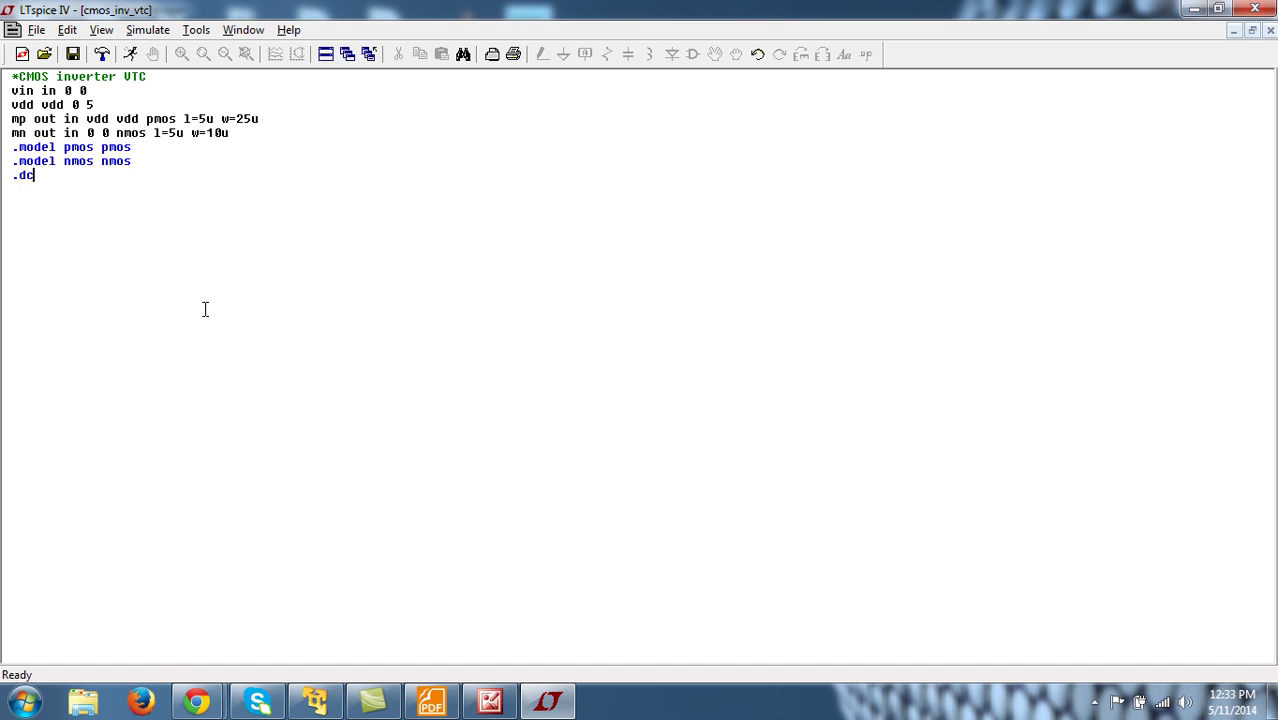
type("vin")
type(" 0 5 ")
type("1m .")
type("end")
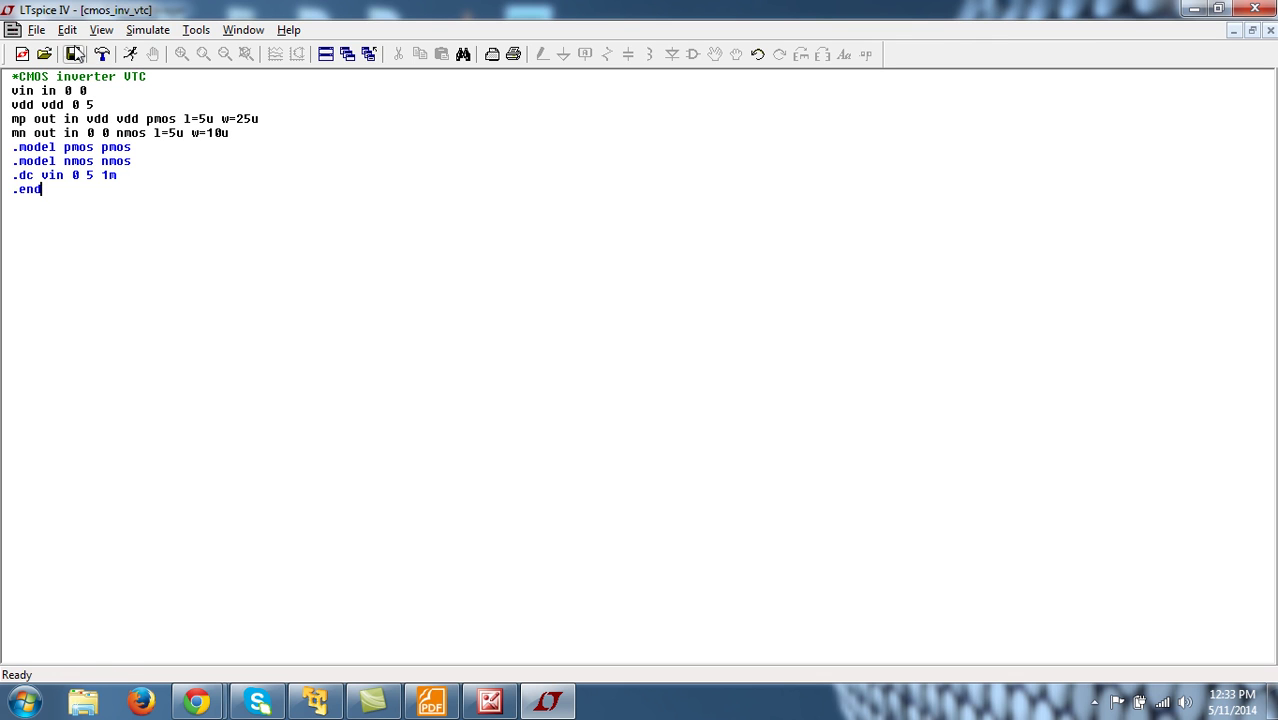
left_click(74, 55)
- Change the last value on the vin source line to 0
key("BackSpace")
type("5")
key("BackSpace")
type("0")
- Run the DC sweep simulation and maximize the waveform plot pane
left_click(130, 54)
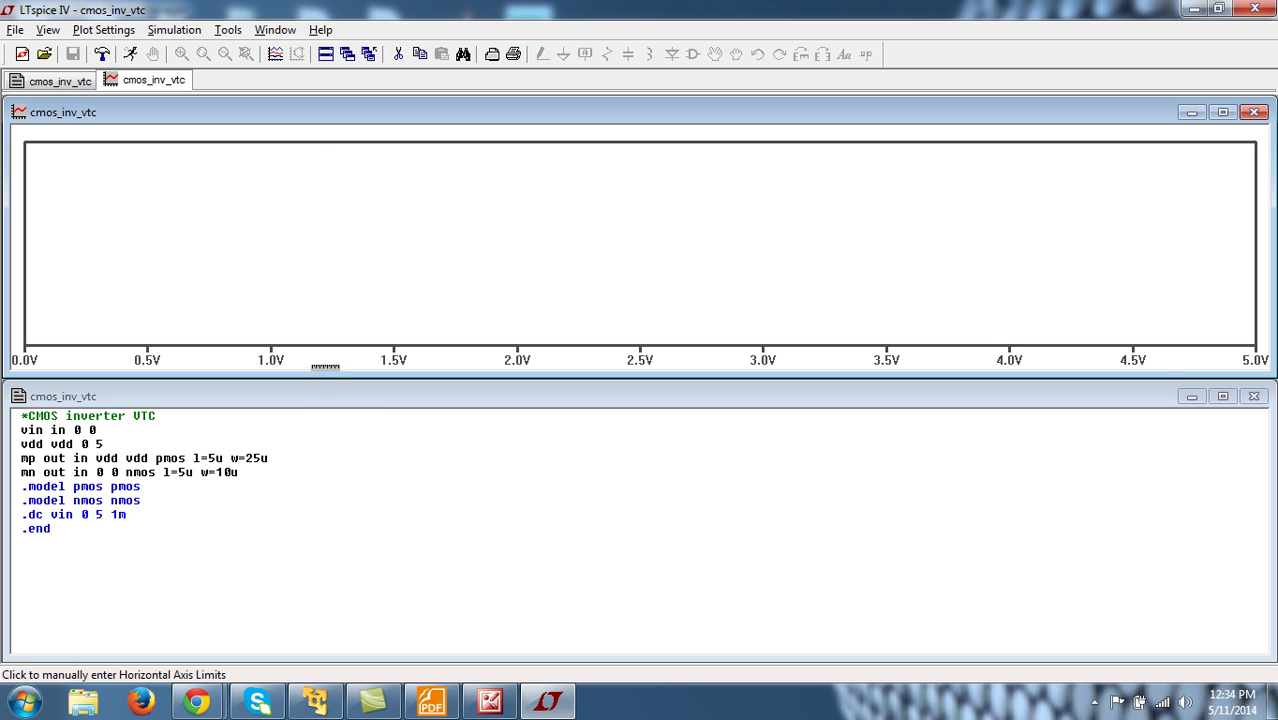
left_click(336, 400)
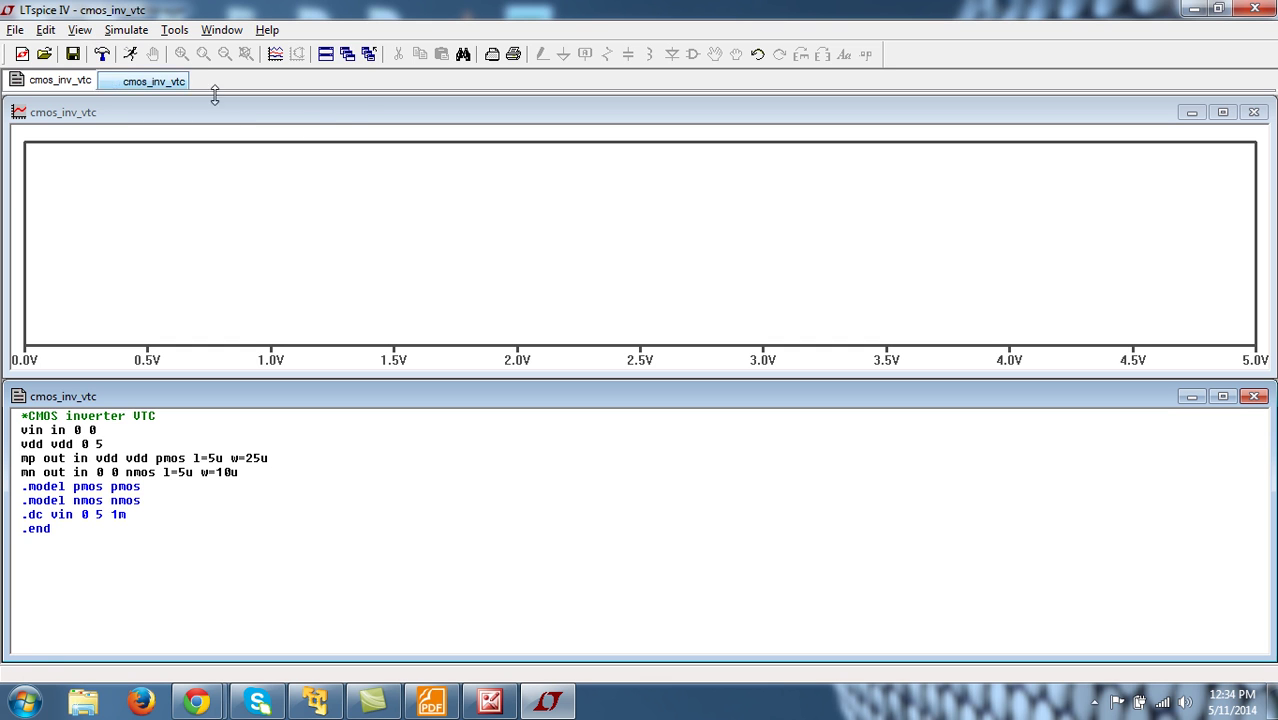
left_click(366, 116)
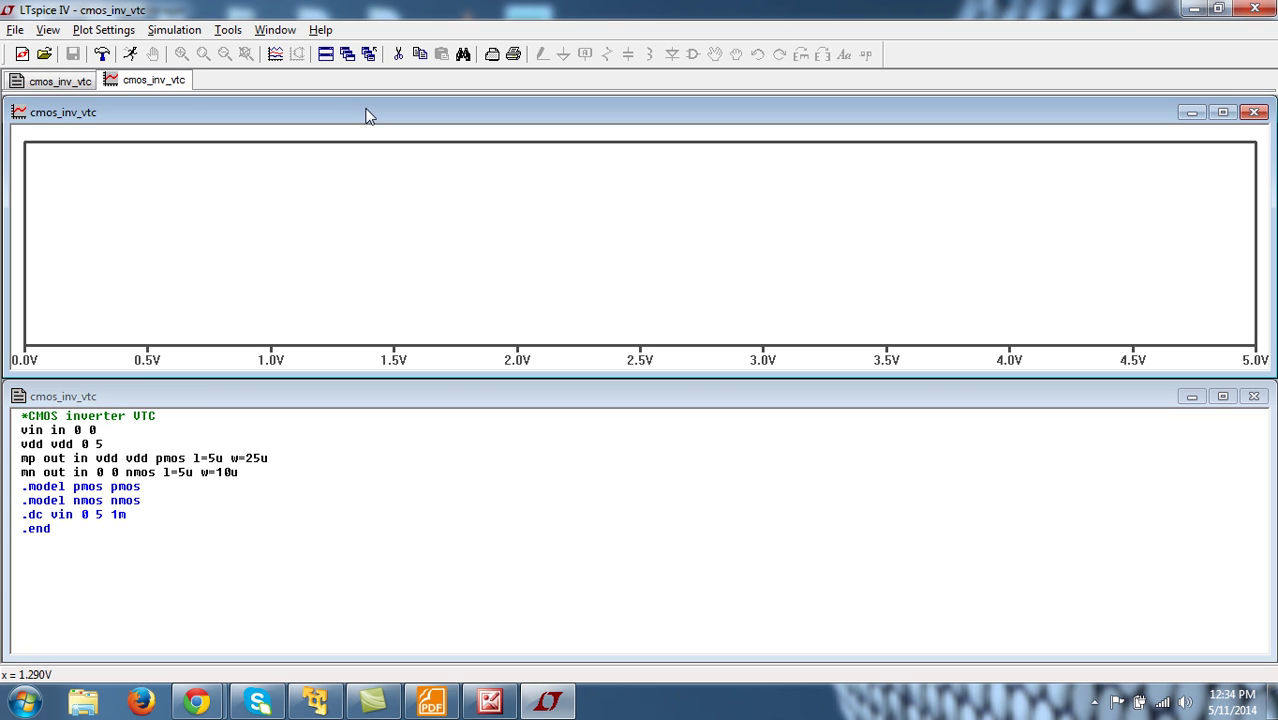
left_click(103, 30)
left_click(103, 30)
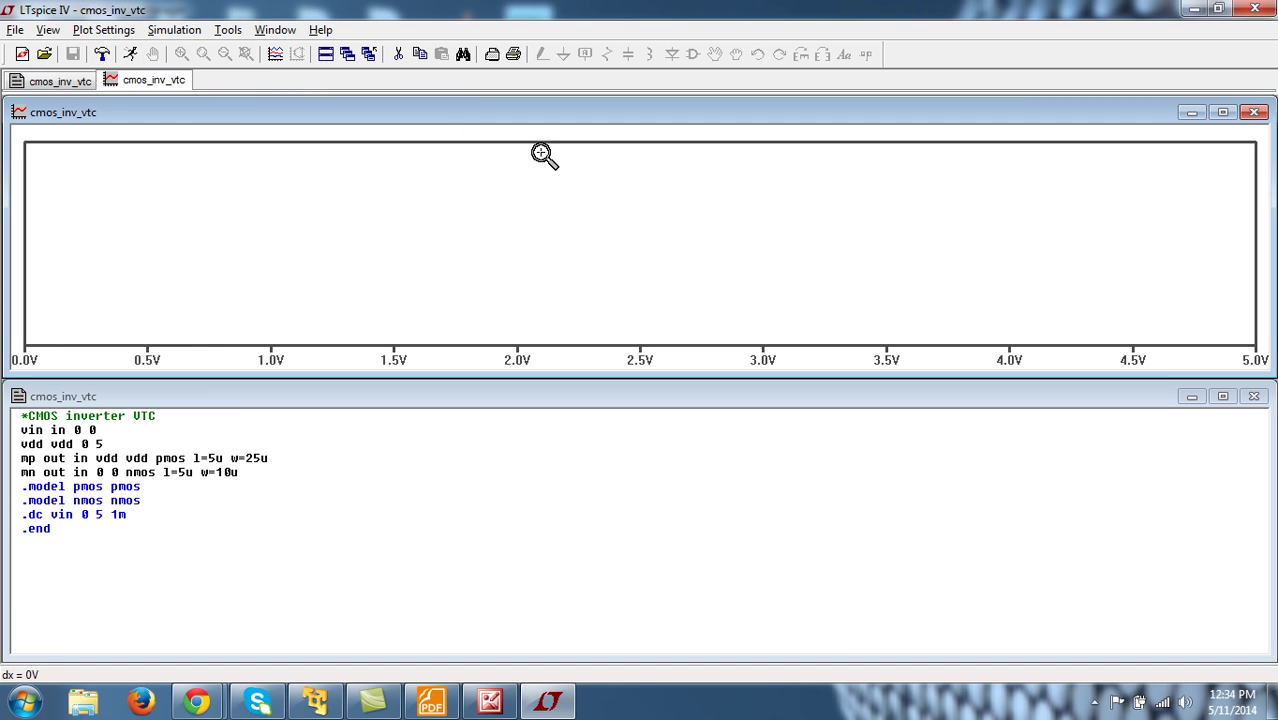
left_click(1223, 113)
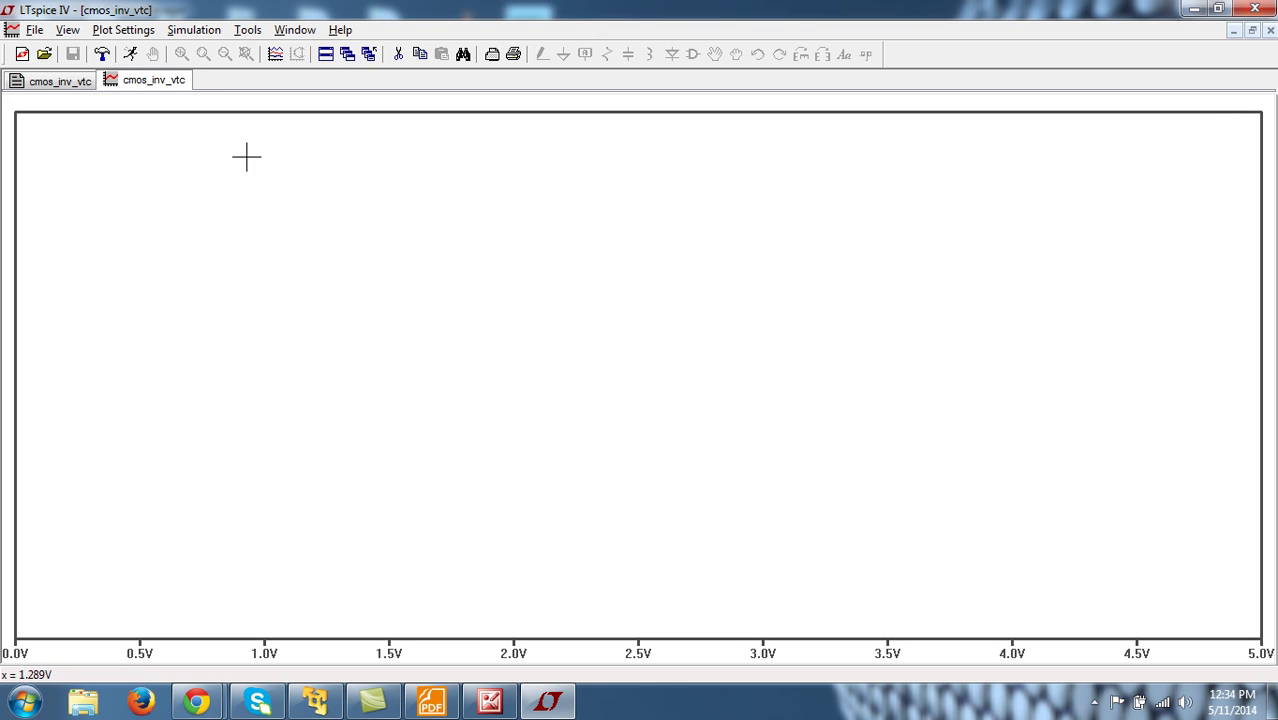
- Switch back and forth between the netlist and plot views, ending on the empty plot
left_click(67, 91)
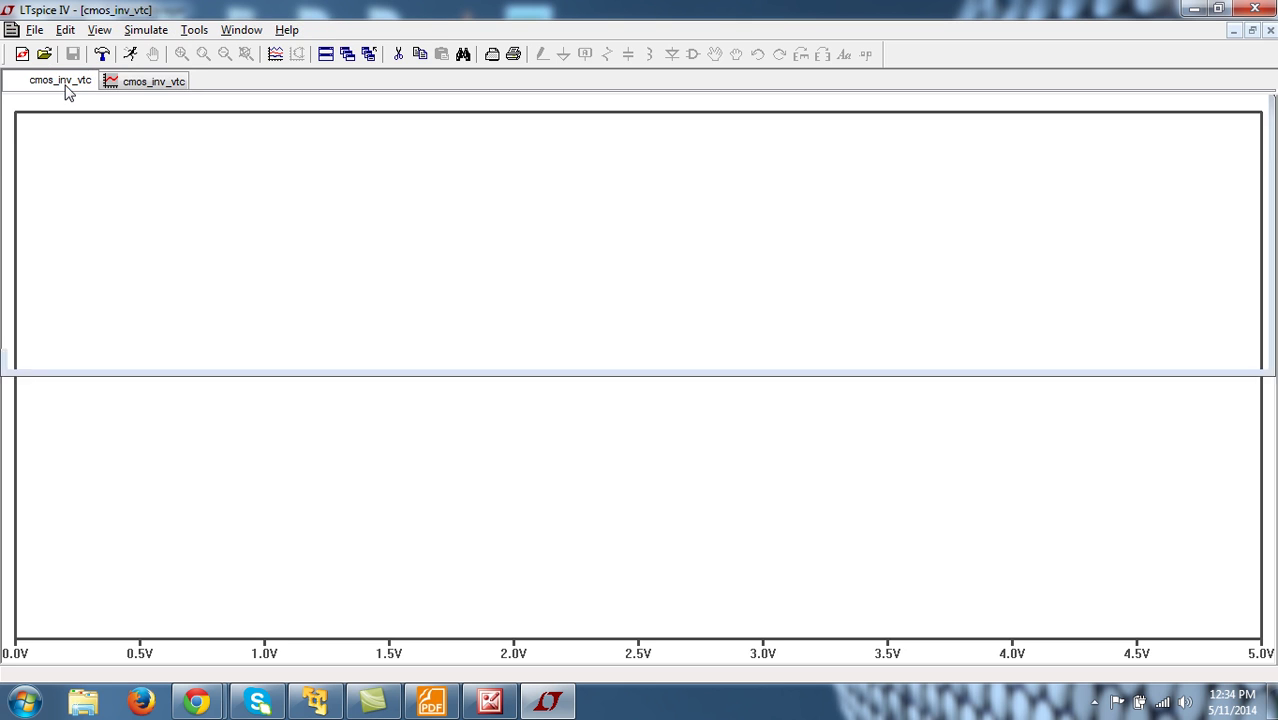
left_click(140, 88)
left_click(77, 88)
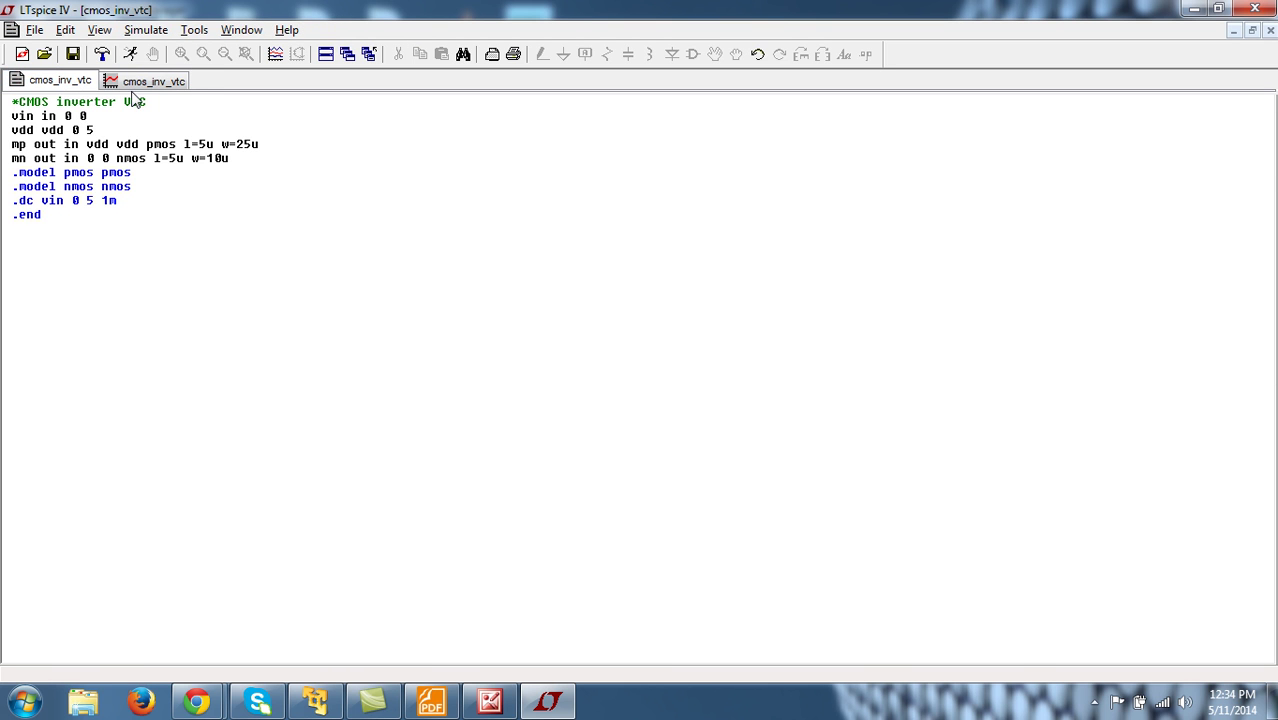
left_click(131, 84)
left_click(52, 92)
left_click(125, 86)
left_click(78, 86)
left_click(110, 84)
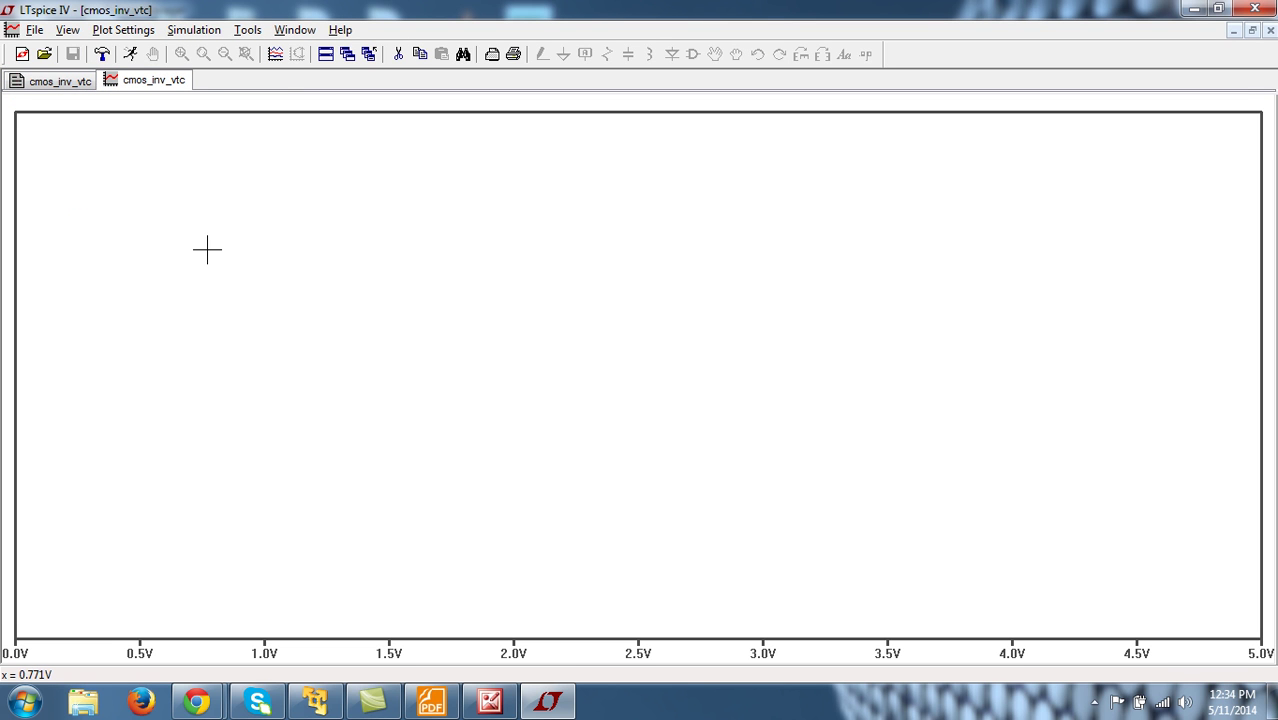
- Add the V(out) and V(in) traces to the waveform plot
left_click(124, 30)
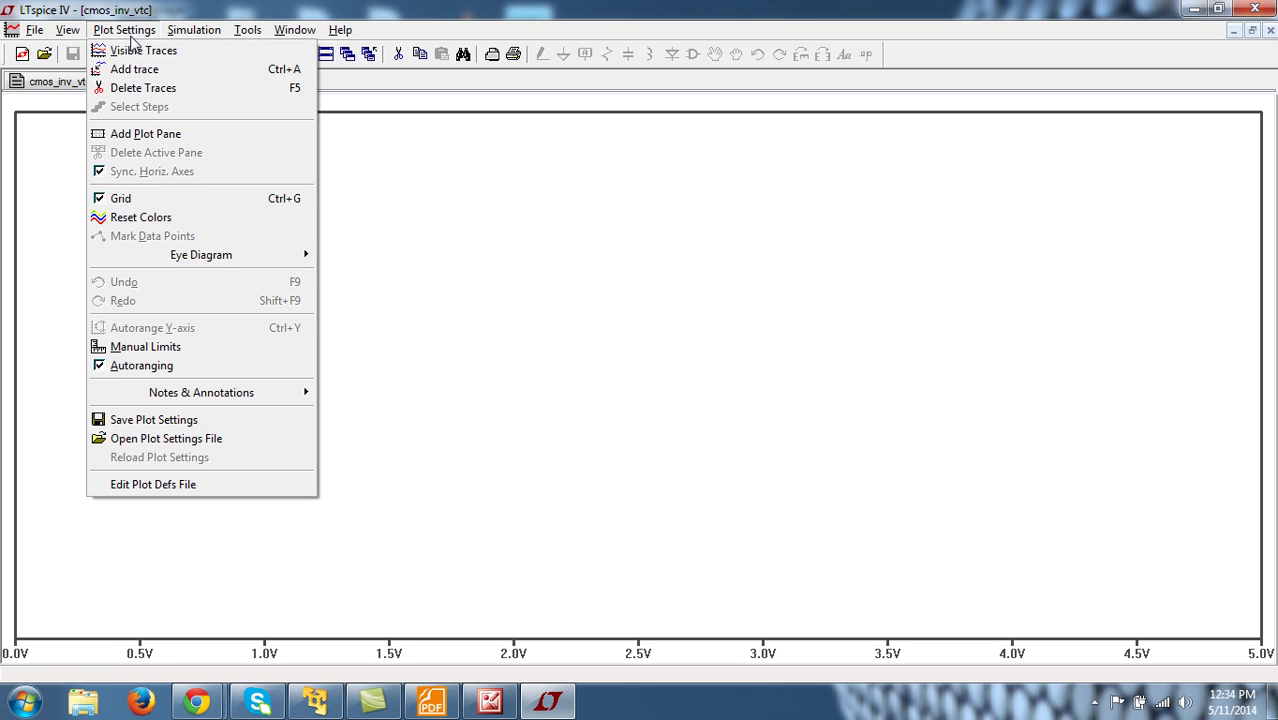
left_click(157, 79)
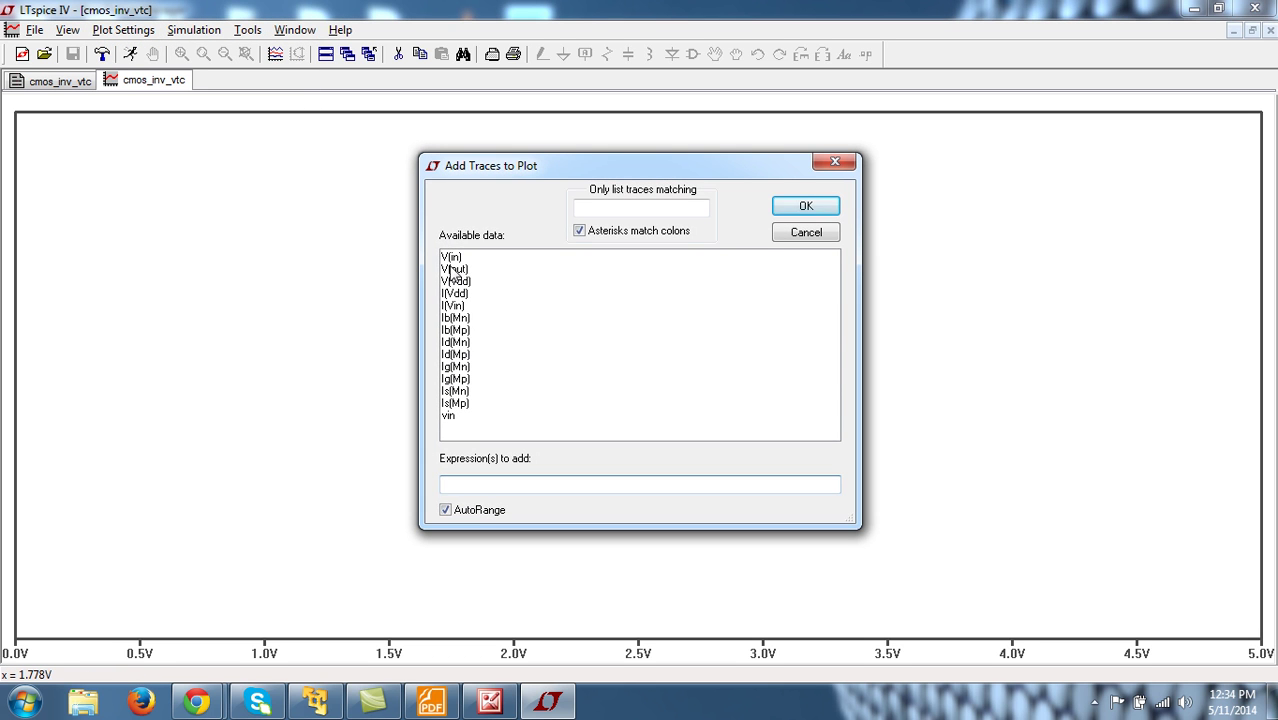
left_click(453, 270)
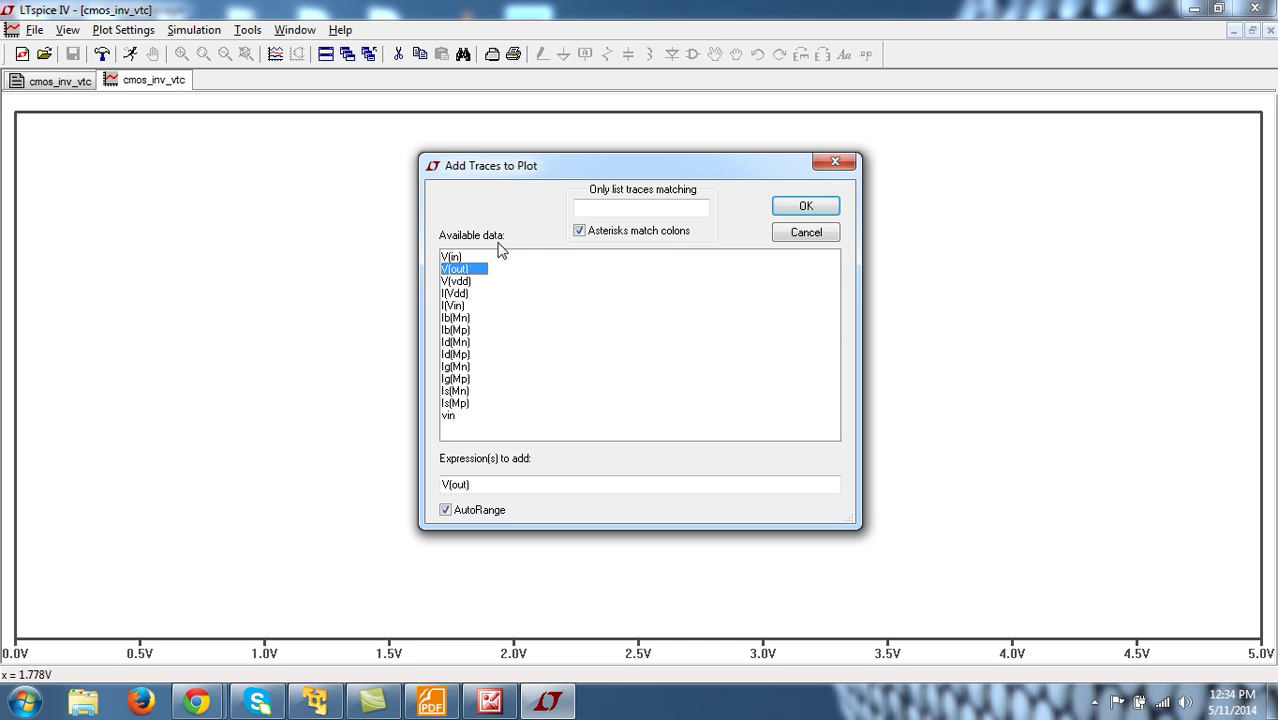
left_click(451, 257, "ctrl")
left_click(805, 207)
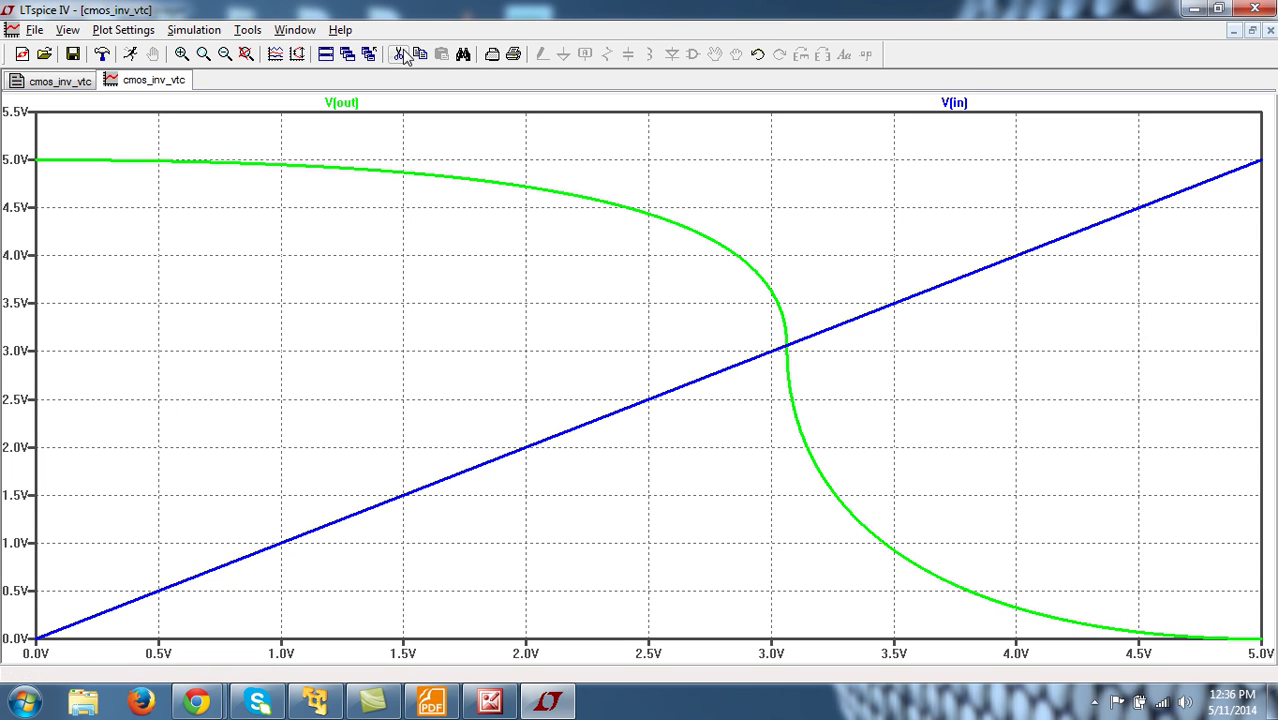
- Delete the V(in) trace from the plot, leaving only V(out)
left_click(405, 57)
left_click(957, 103)
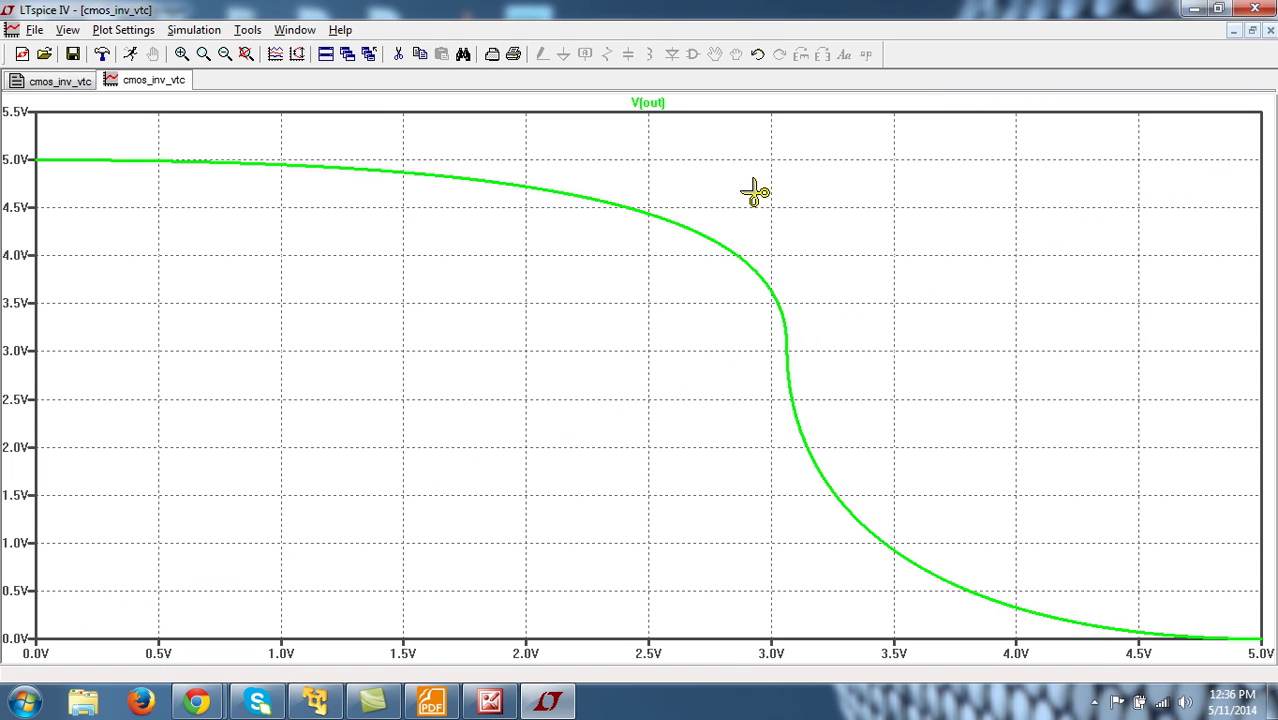
key("Escape")
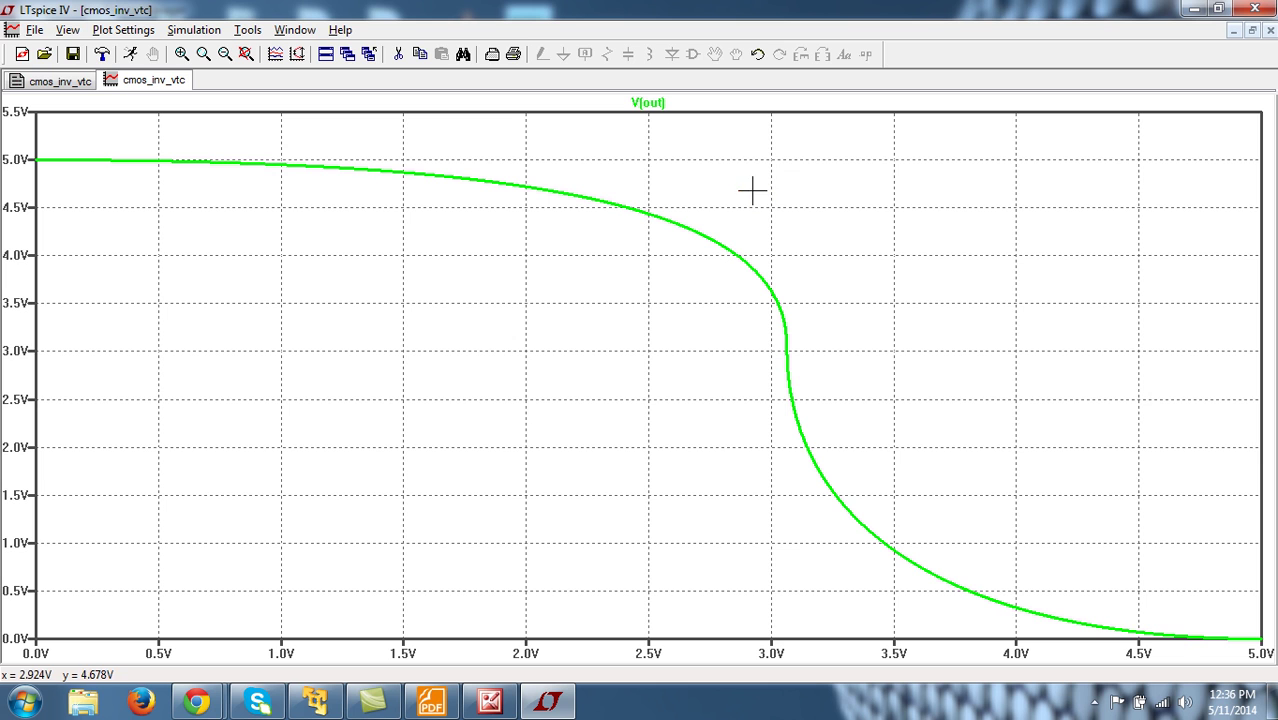
- Attach Cursor 1 to V(out) and slide it to 2.71789 V input, reading 4.21897 V
left_click(650, 104)
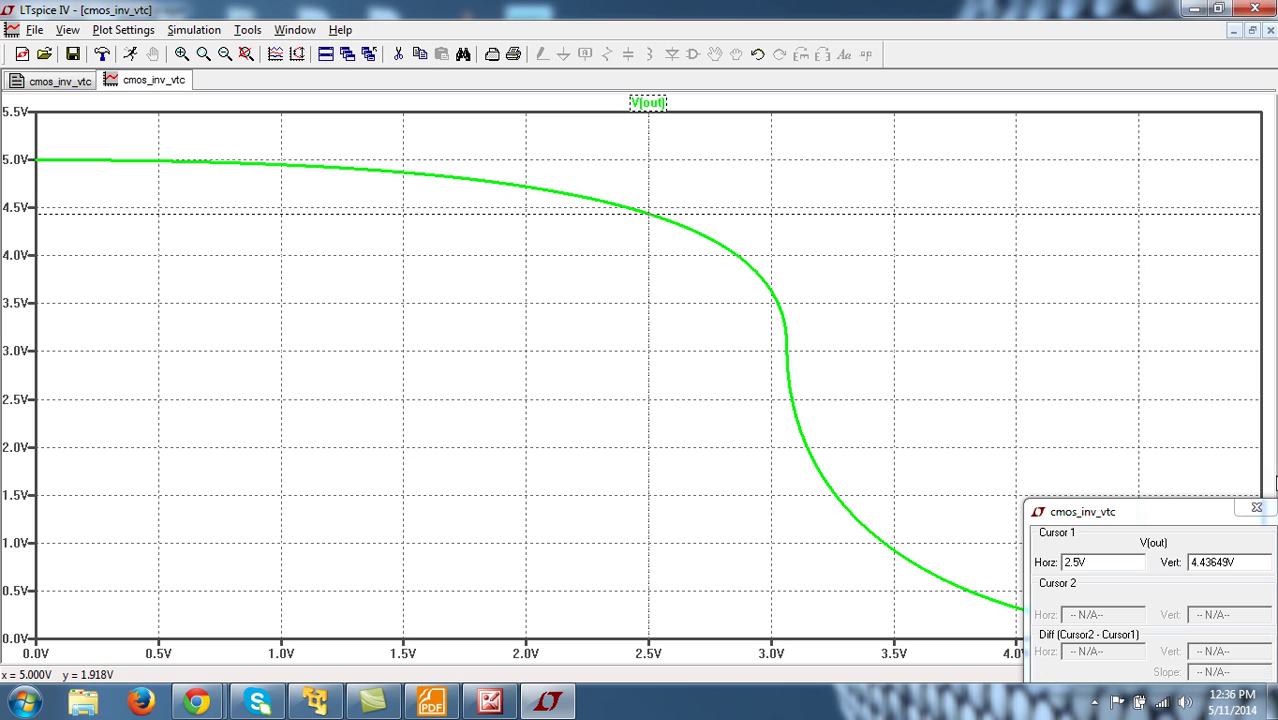
left_click(1262, 508)
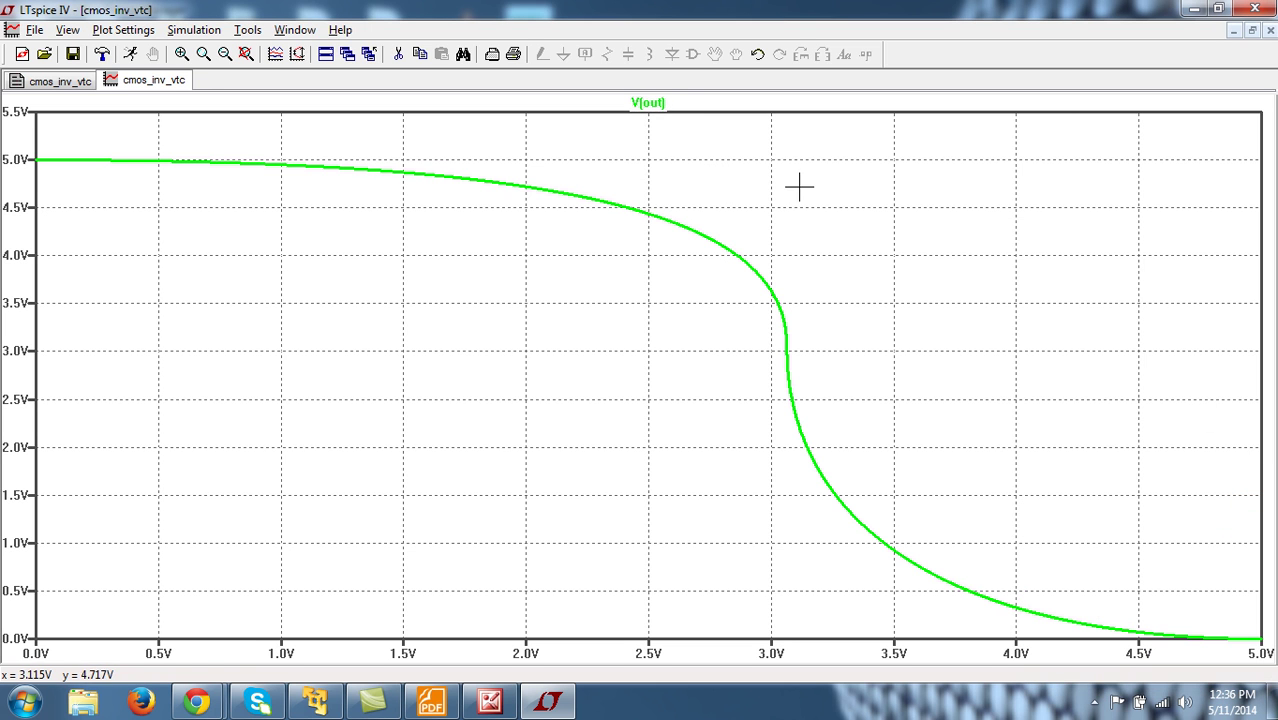
left_click(655, 103)
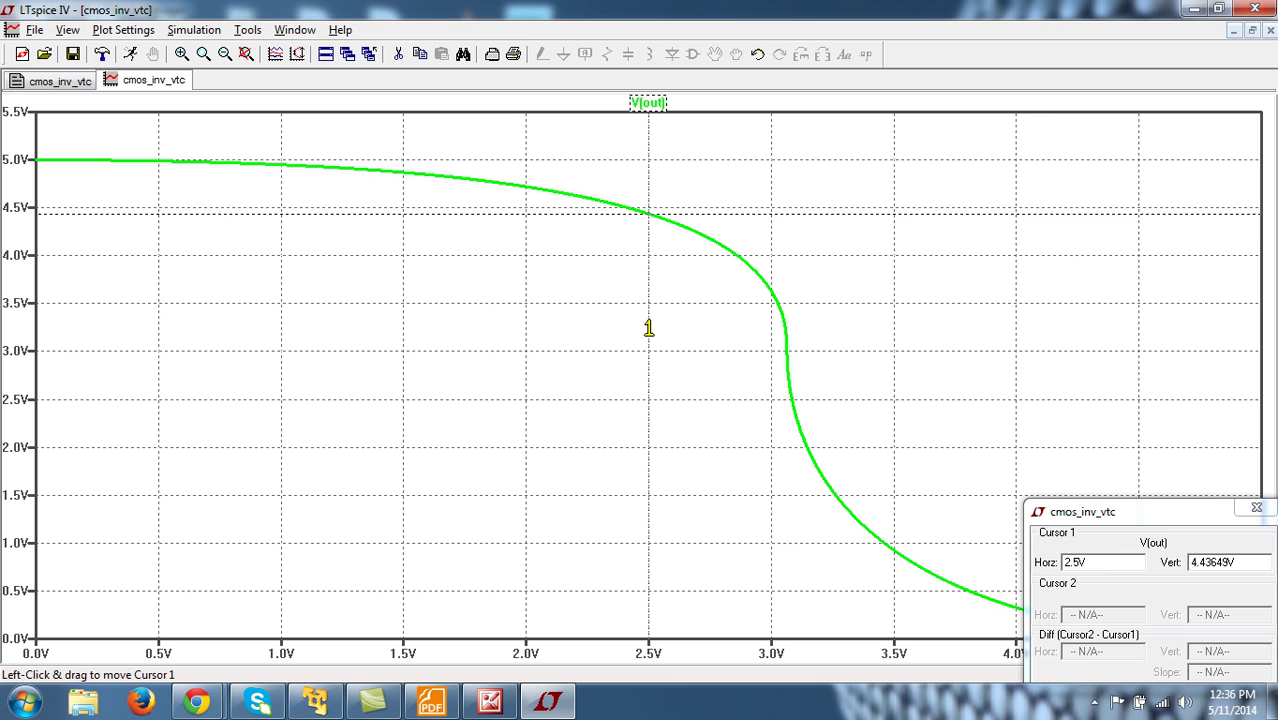
left_click_drag(648, 328, 650, 328)
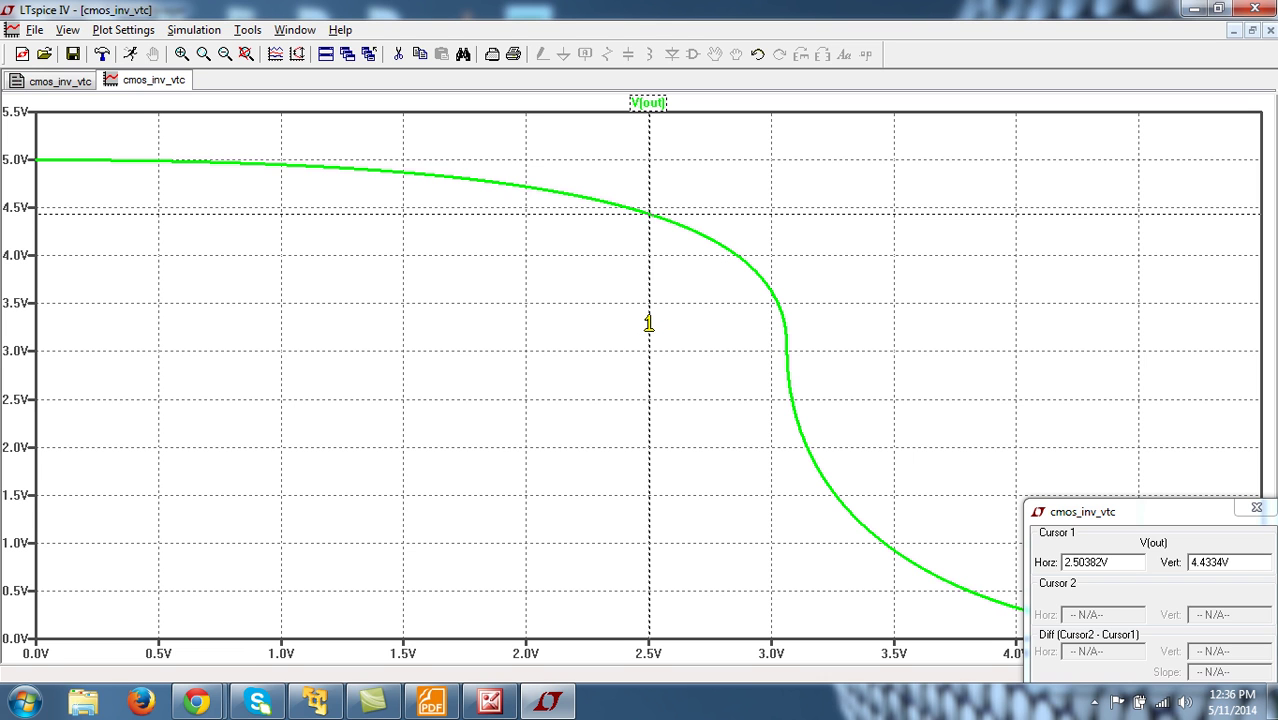
mouse_move(648, 322)
left_mouse_down()
mouse_move(687, 337)
mouse_move(593, 308)
mouse_move(708, 357)
mouse_move(388, 271)
mouse_move(289, 271)
mouse_move(639, 399)
mouse_move(831, 540)
mouse_move(884, 551)
mouse_move(817, 528)
mouse_move(760, 463)
mouse_move(796, 485)
mouse_move(705, 434)
mouse_move(476, 357)
mouse_move(665, 416)
mouse_move(730, 454)
mouse_move(701, 436)
left_mouse_up()
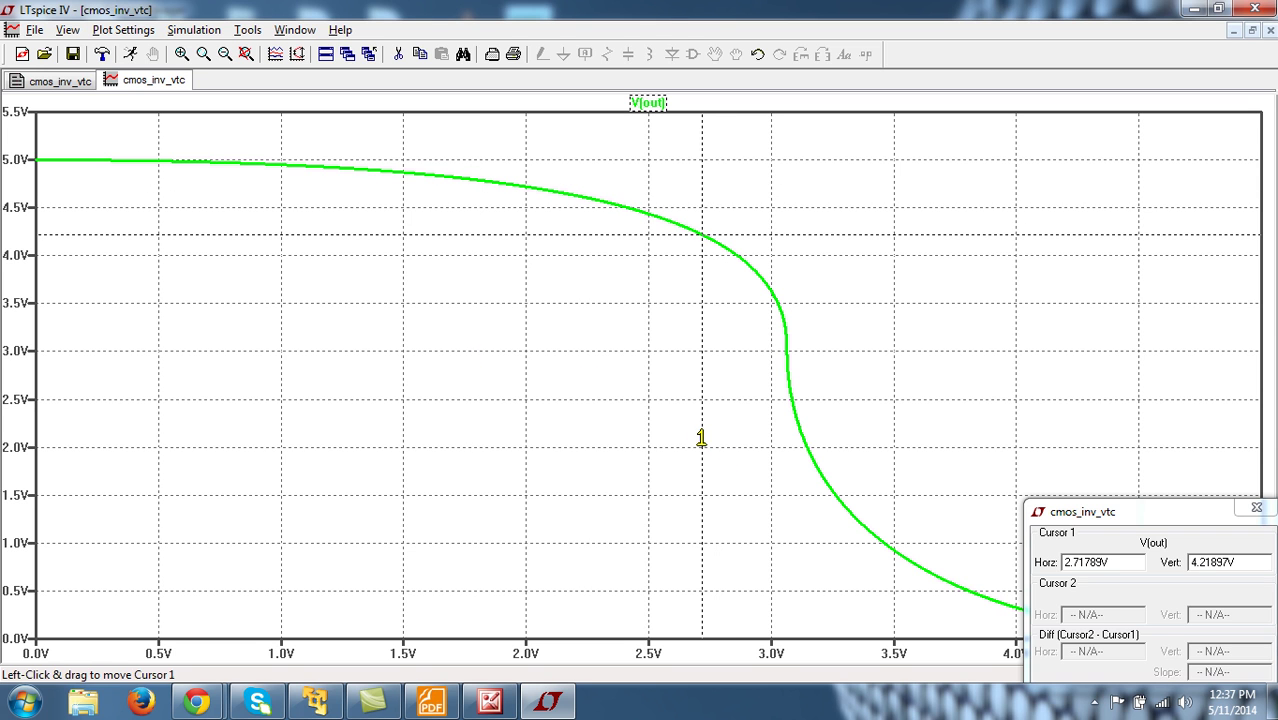
- Make the V(out) trace red with both cursors attached, and toggle the plot grid
left_click(1256, 507)
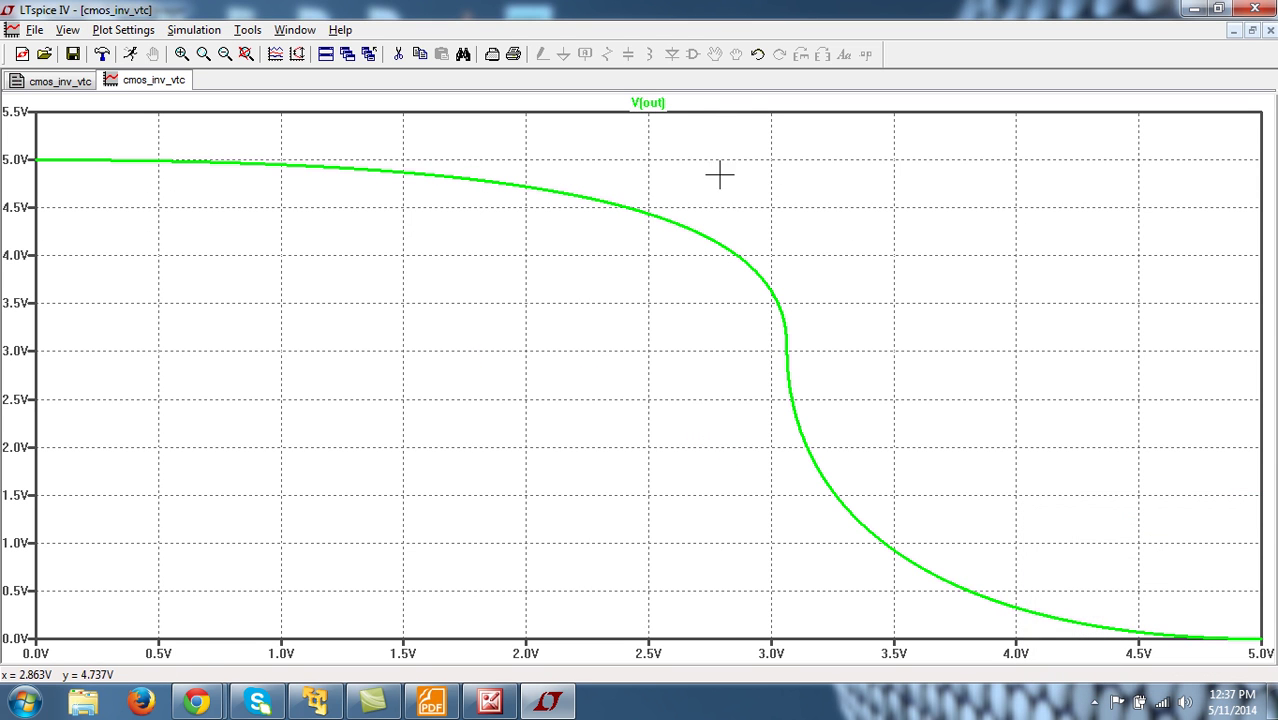
right_click(660, 102)
left_click(751, 306)
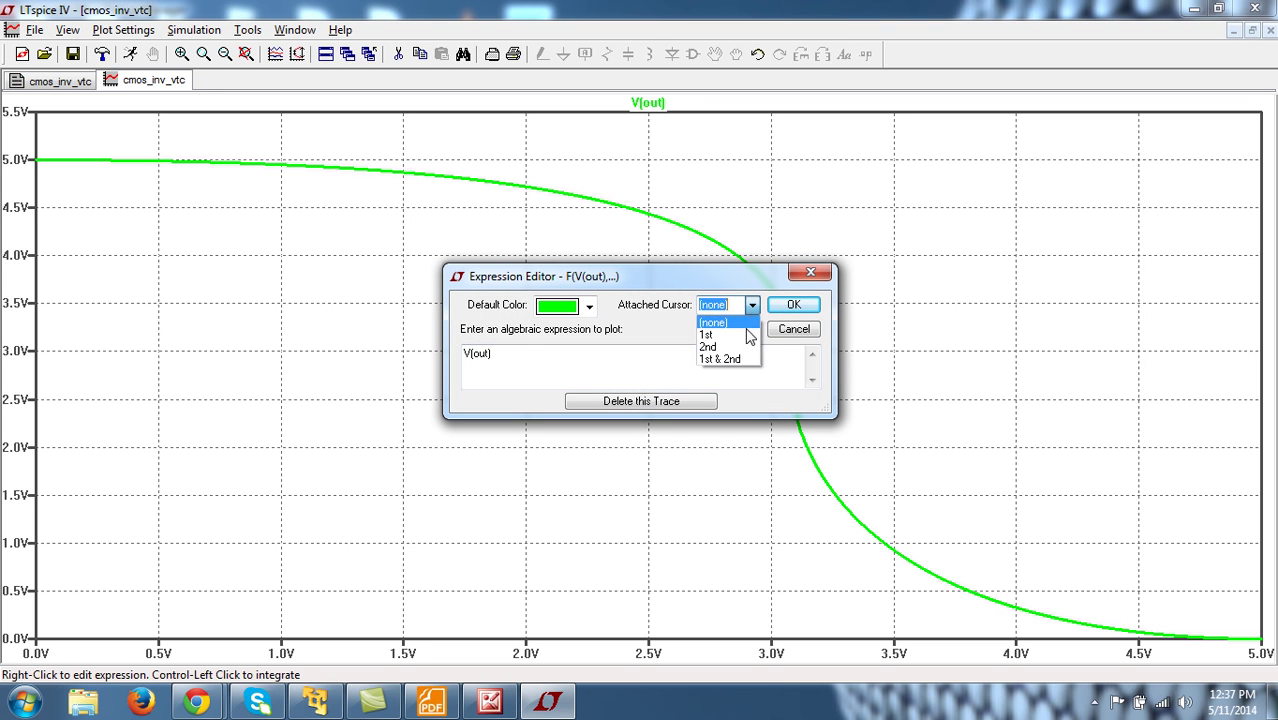
left_click(740, 360)
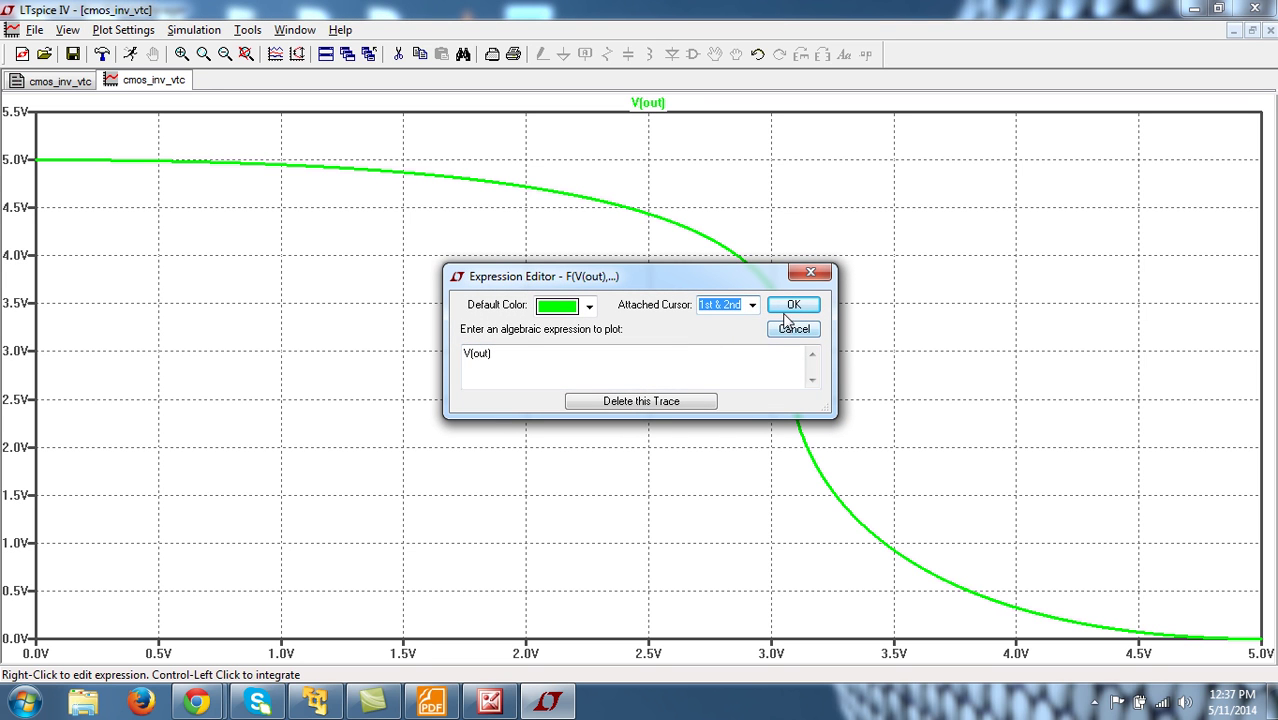
left_click(590, 307)
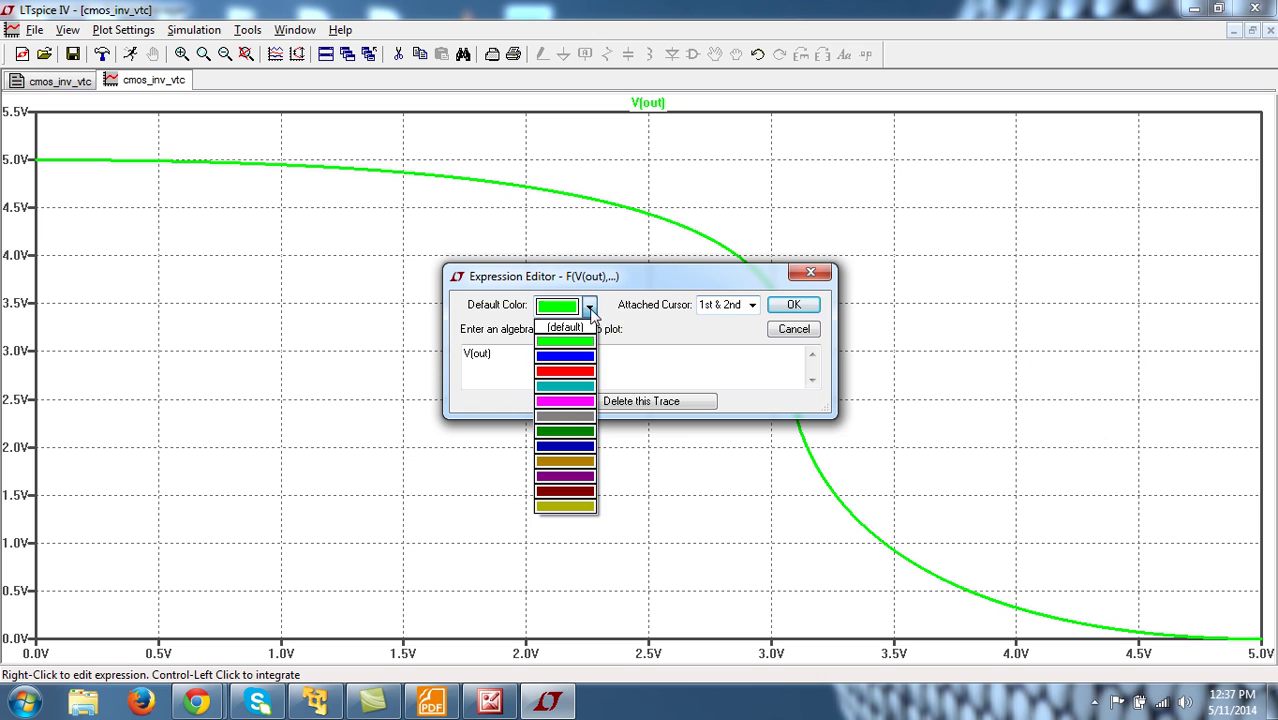
left_click(577, 372)
left_click(793, 305)
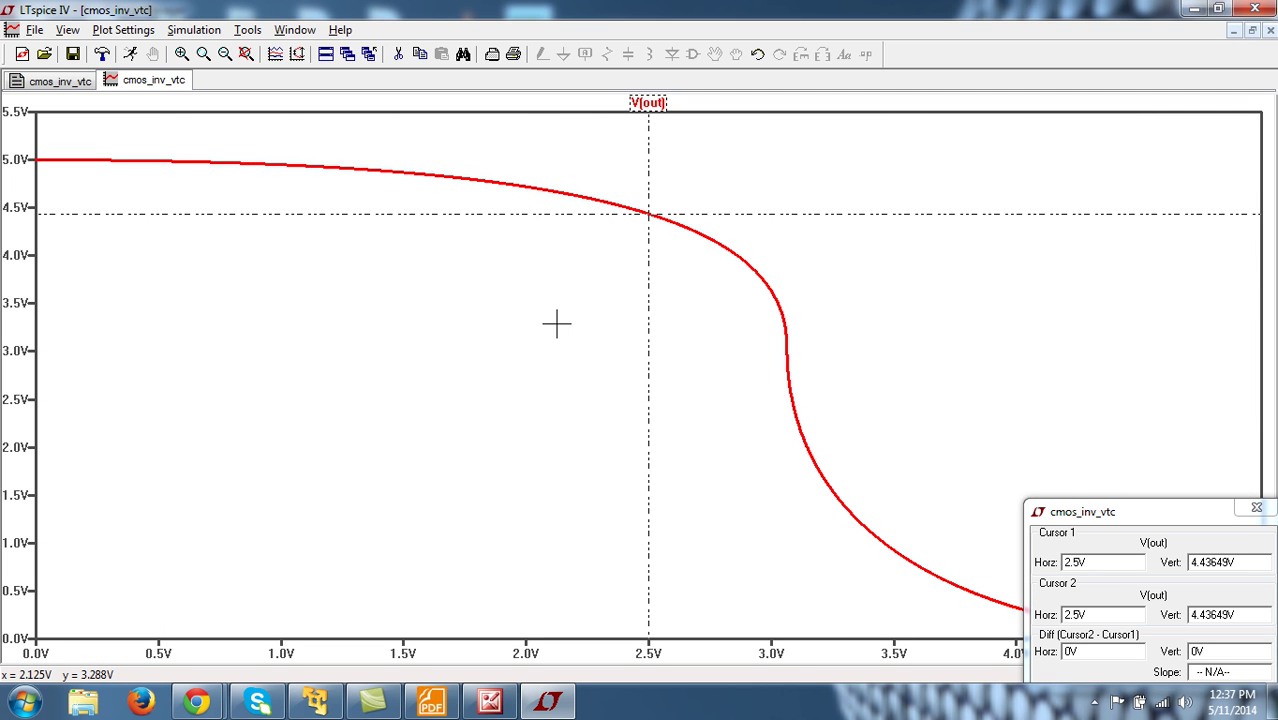
key("ctrl+g")
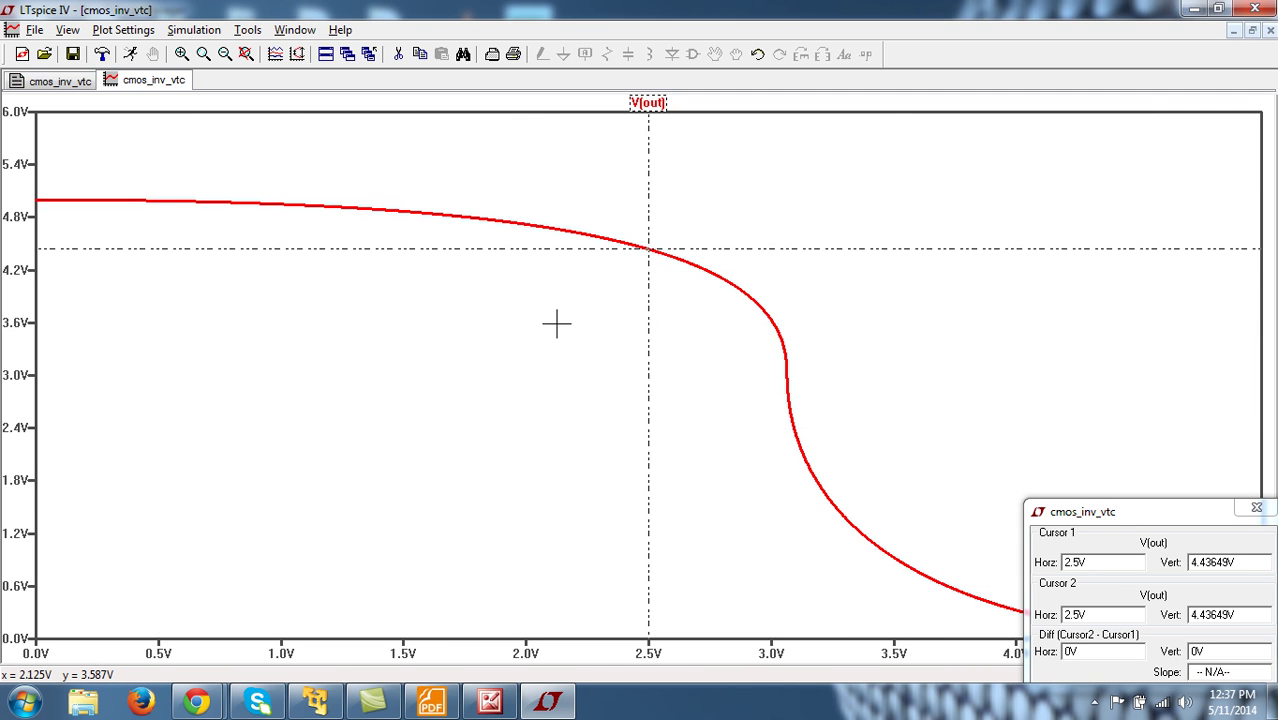
key("ctrl+g")
key("ctrl+g")
key("ctrl+g")
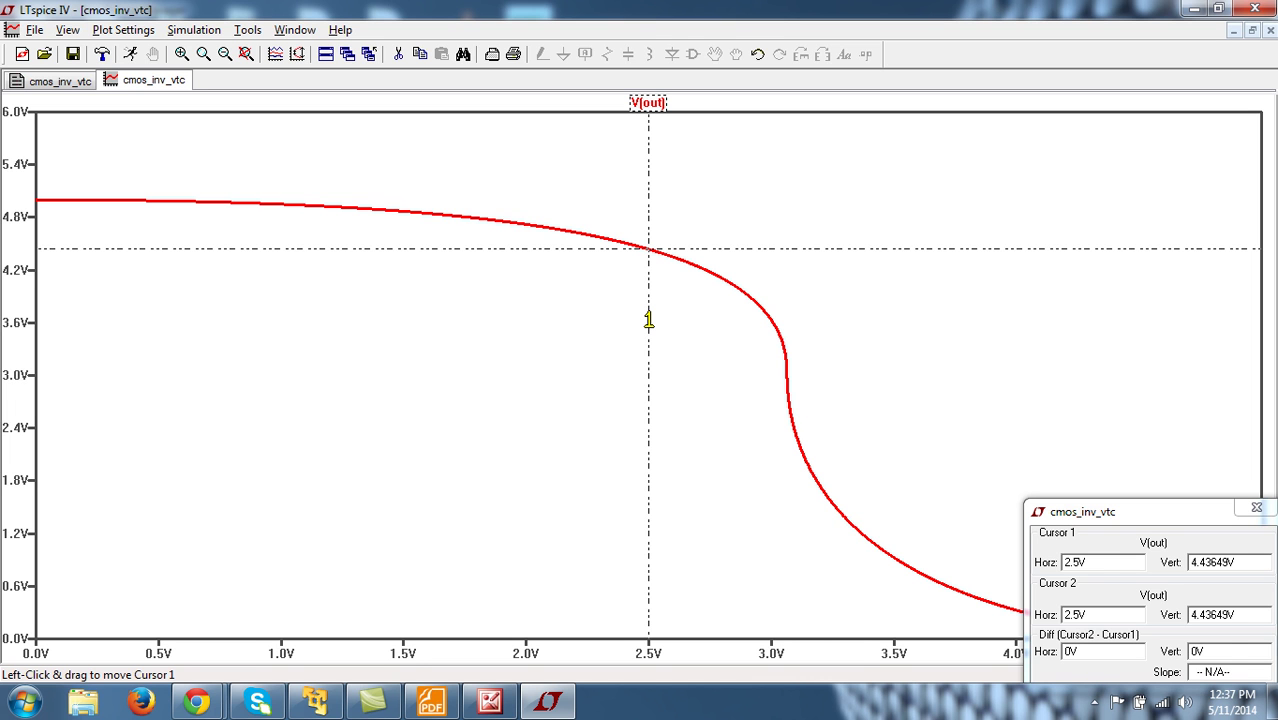
- Place Cursor 1 at 1.43 V and Cursor 2 at 3.11 V input, showing slope -1.55937
left_click_drag(648, 320, 386, 296)
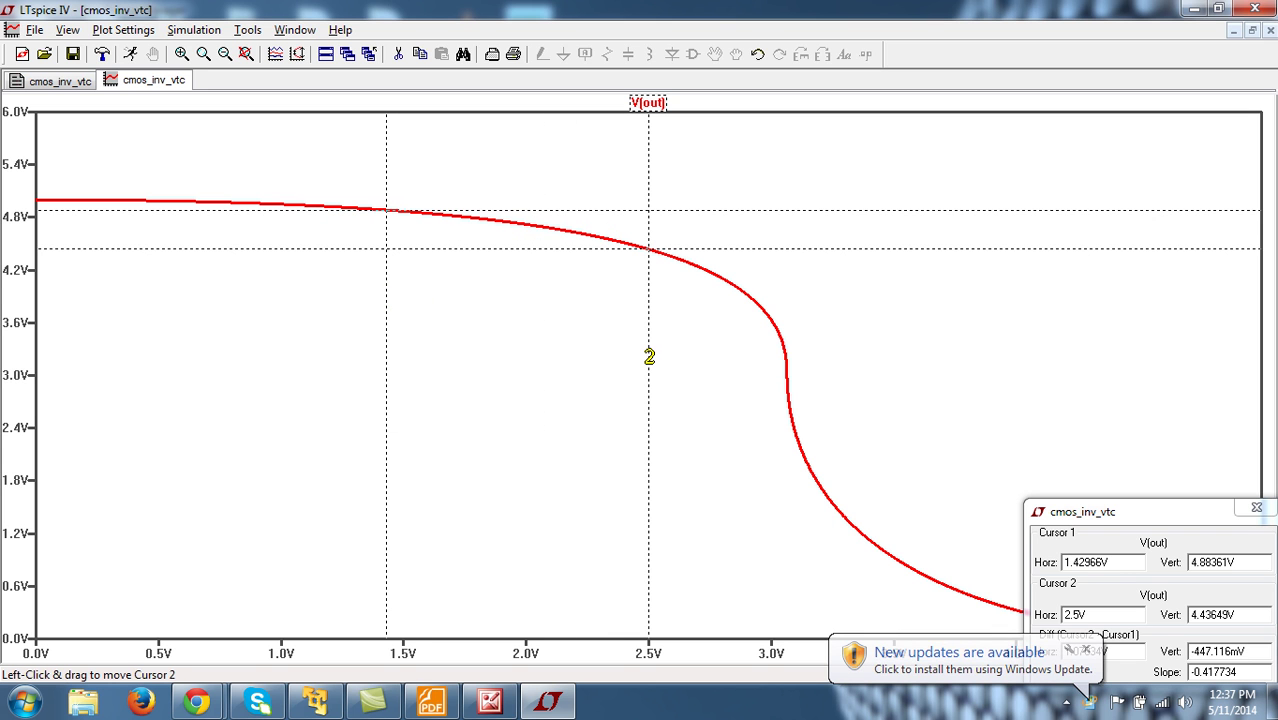
left_click_drag(649, 357, 798, 440)
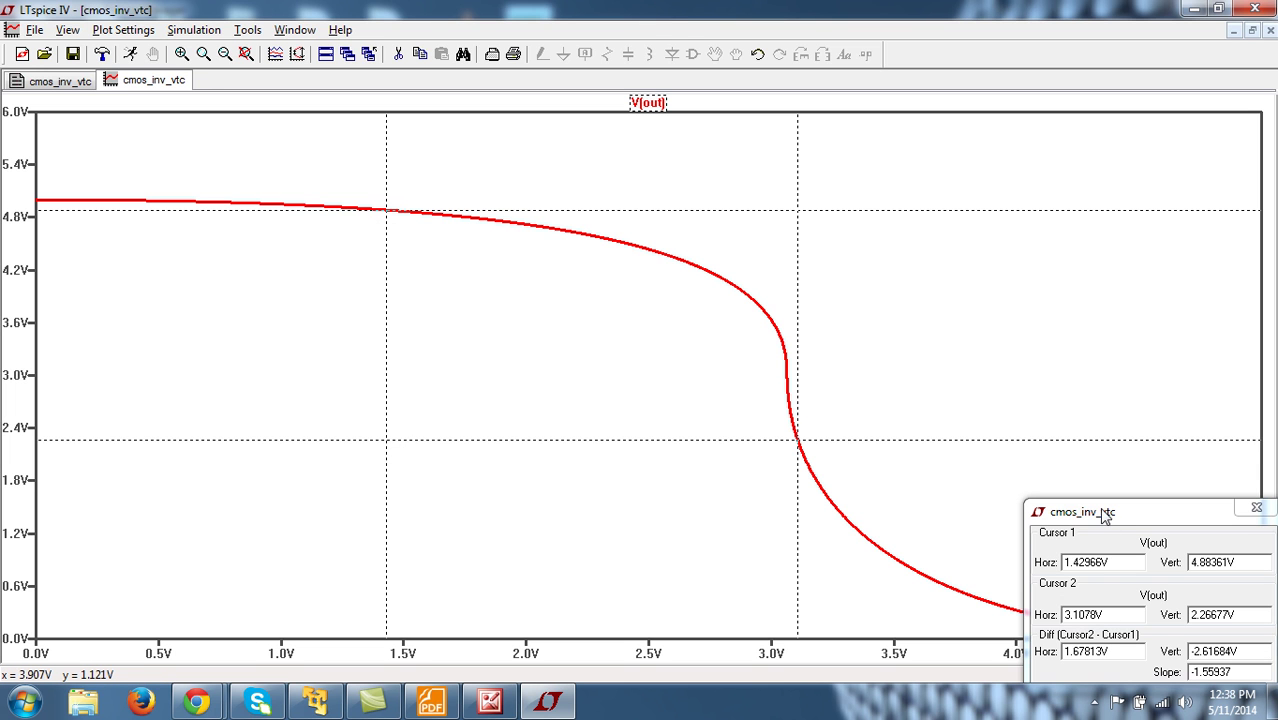
left_click_drag(1105, 516, 981, 234)
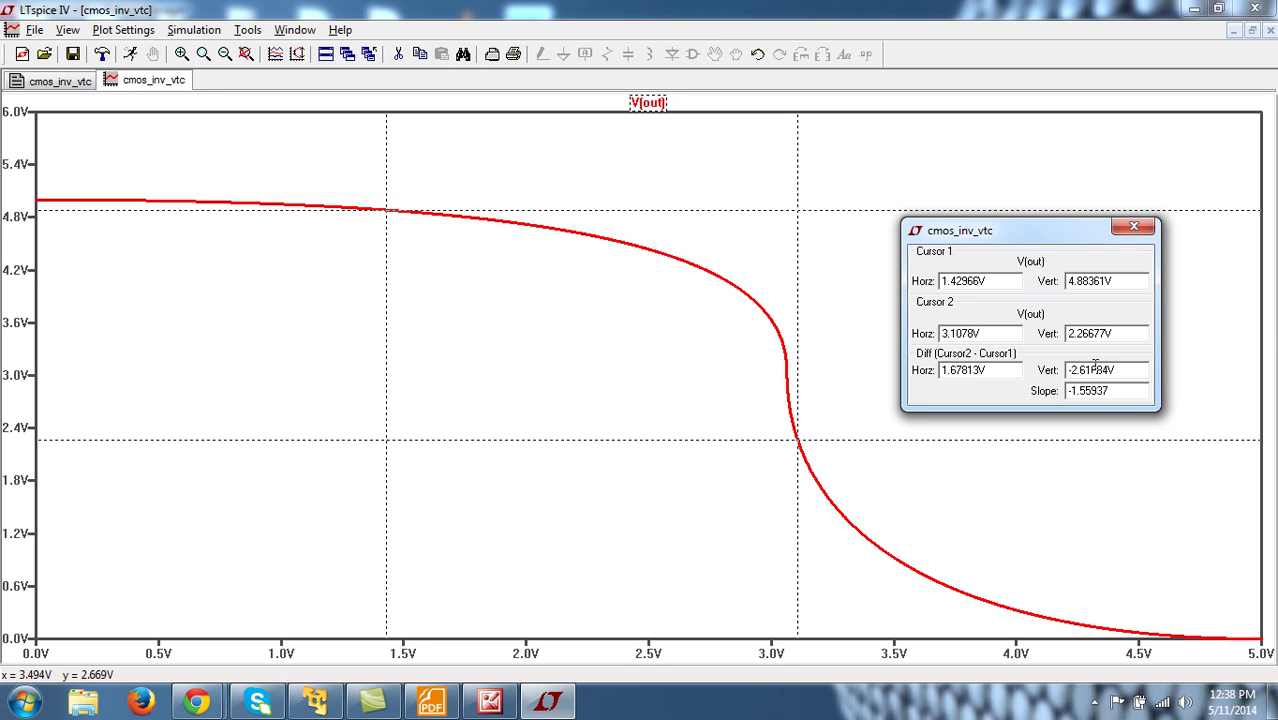
- Remove the cursors and open the Waveform Arithmetic page in LTspice Help
left_click(1134, 227)
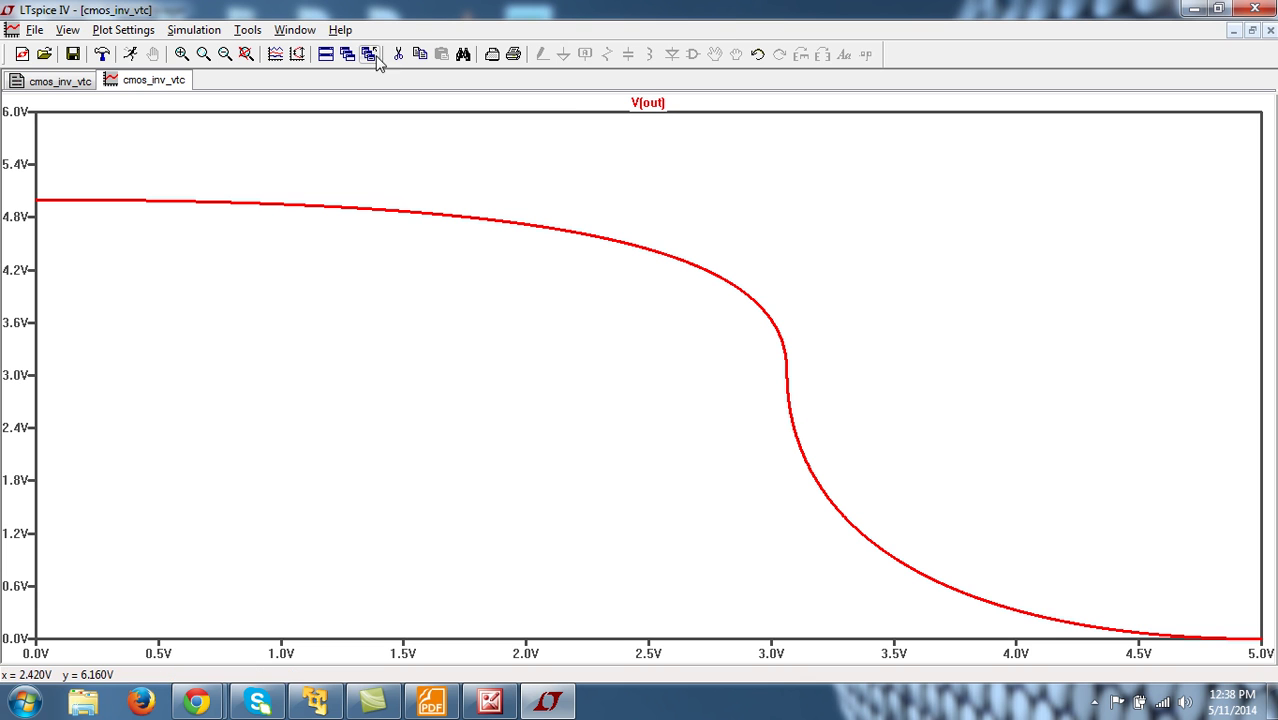
left_click(343, 31)
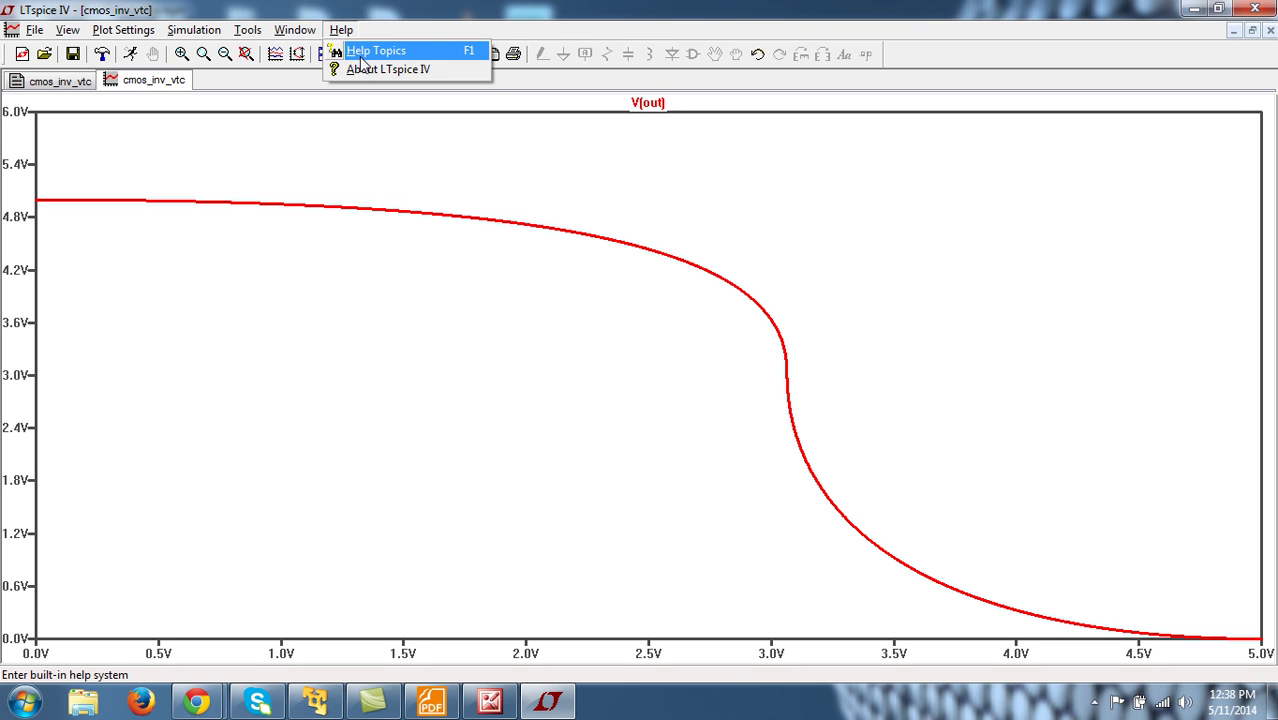
left_click(363, 60)
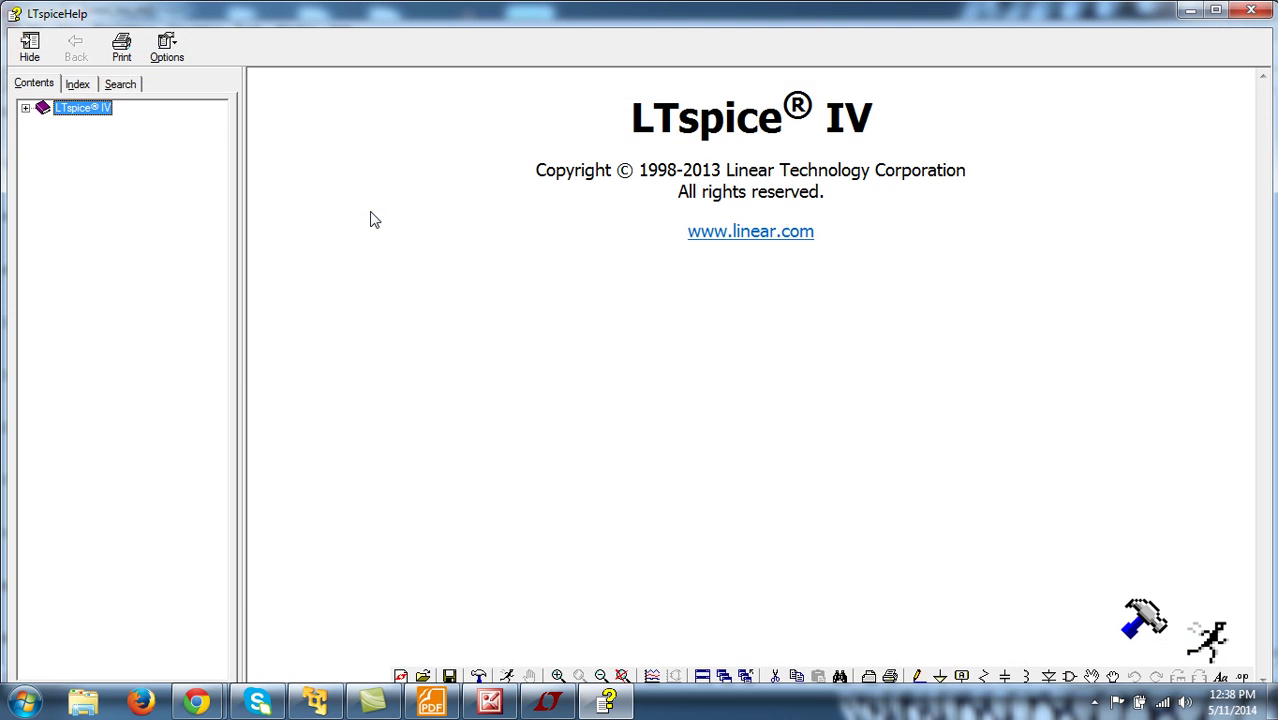
left_click(25, 108)
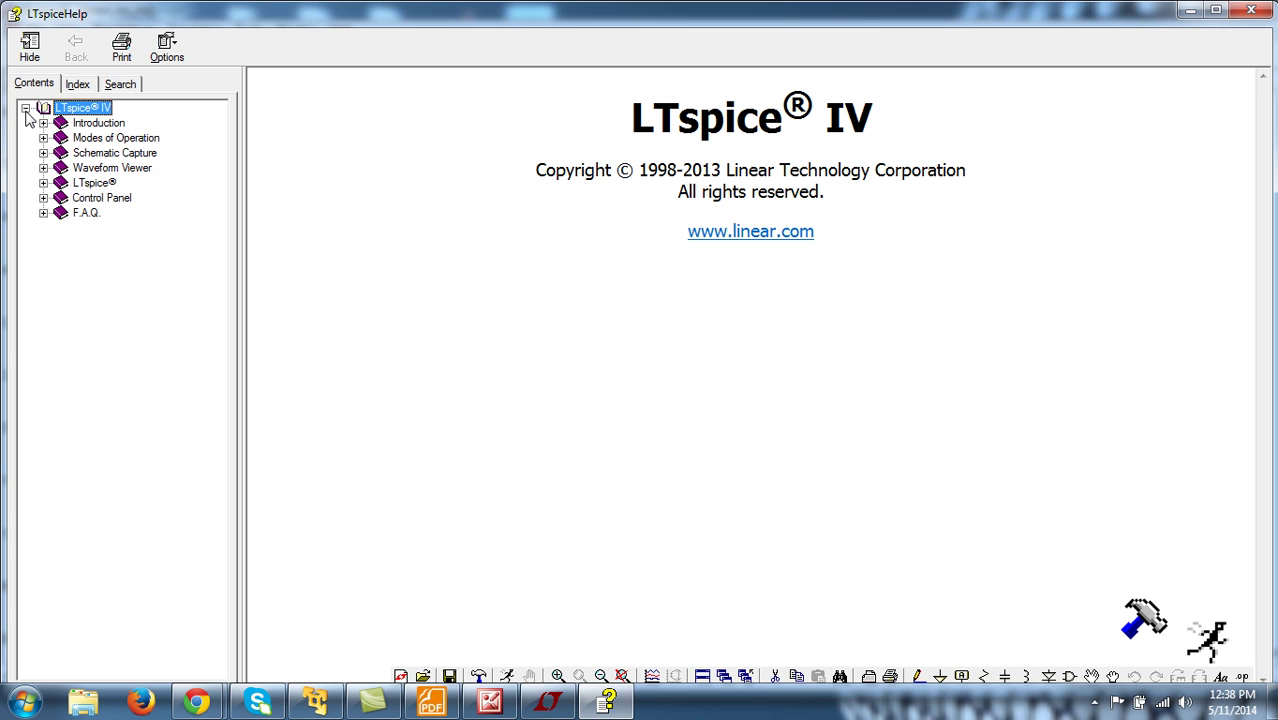
left_click(43, 183)
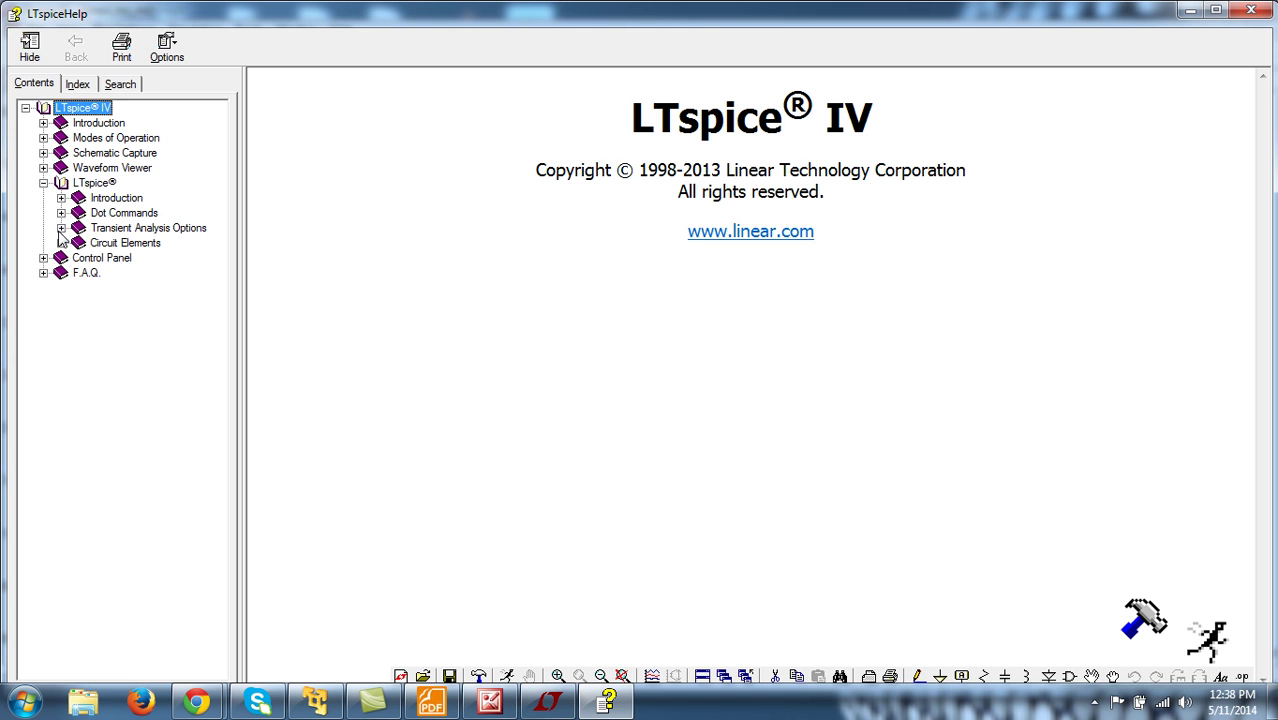
left_click(43, 168)
left_click(148, 220)
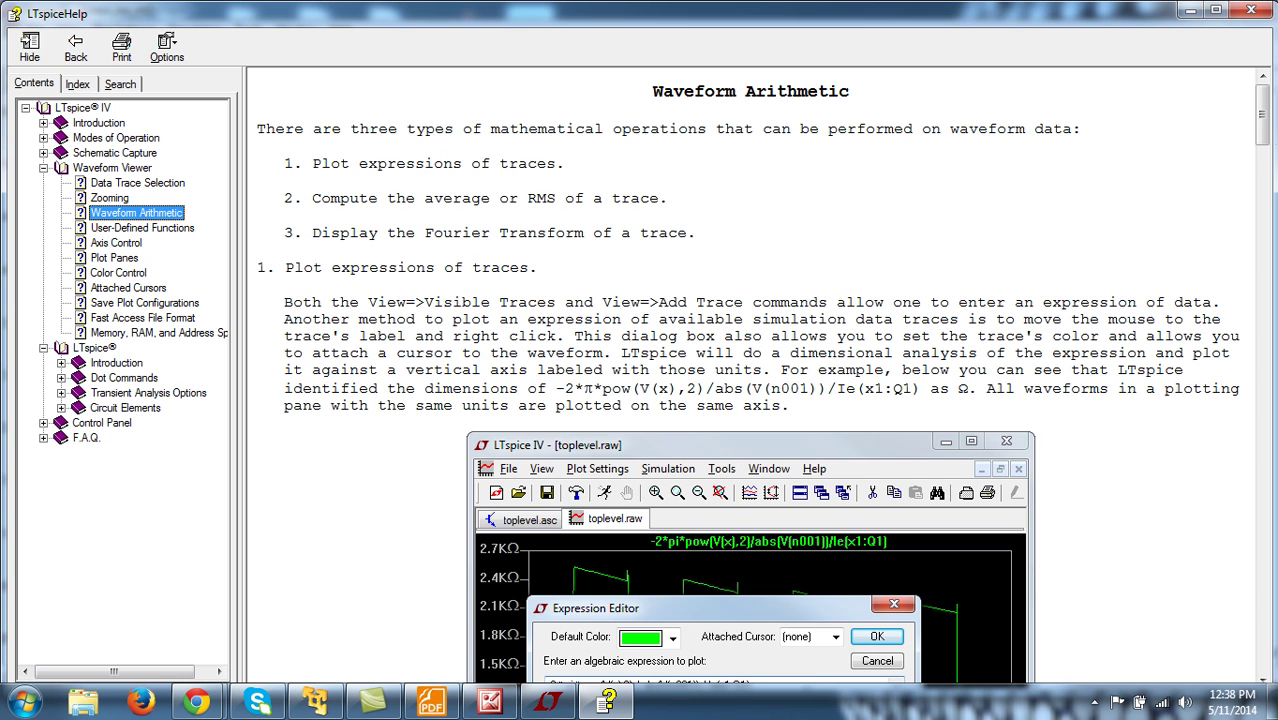
- Scroll to the d() derivative function entry, then close the Help
left_click_drag(1268, 126, 1268, 145)
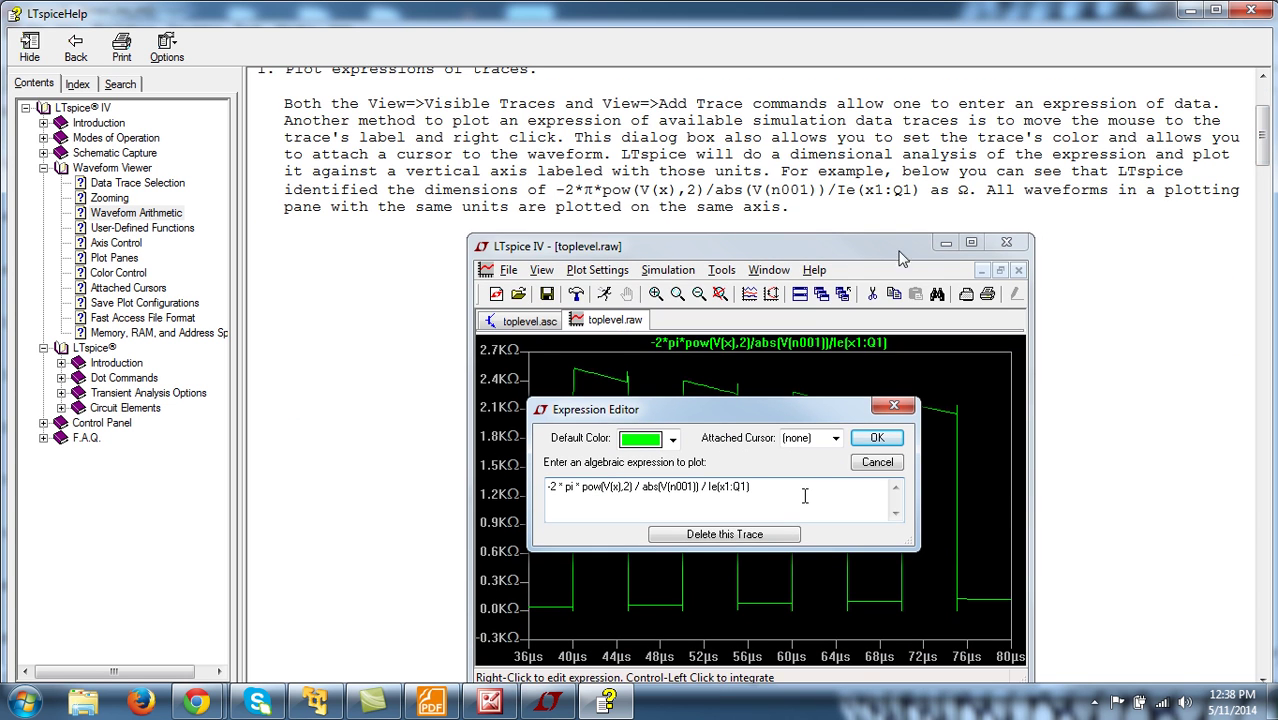
left_click_drag(1264, 135, 1270, 217)
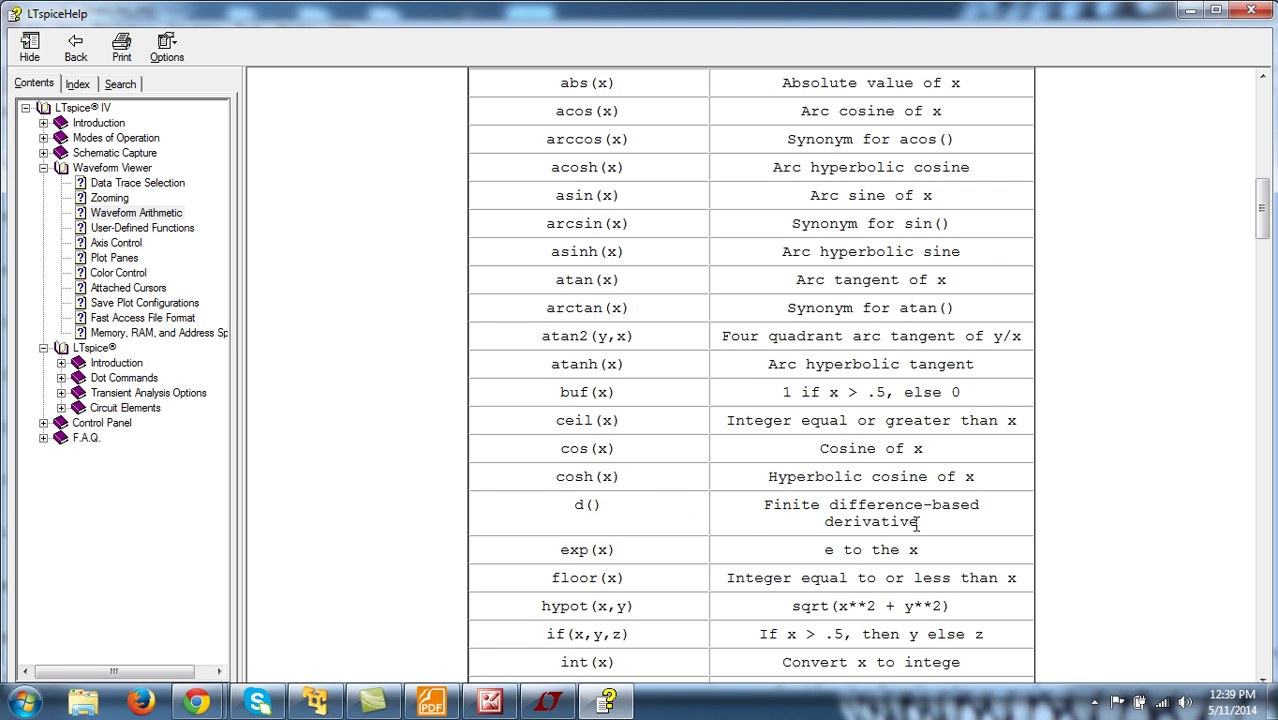
left_click(1251, 10)
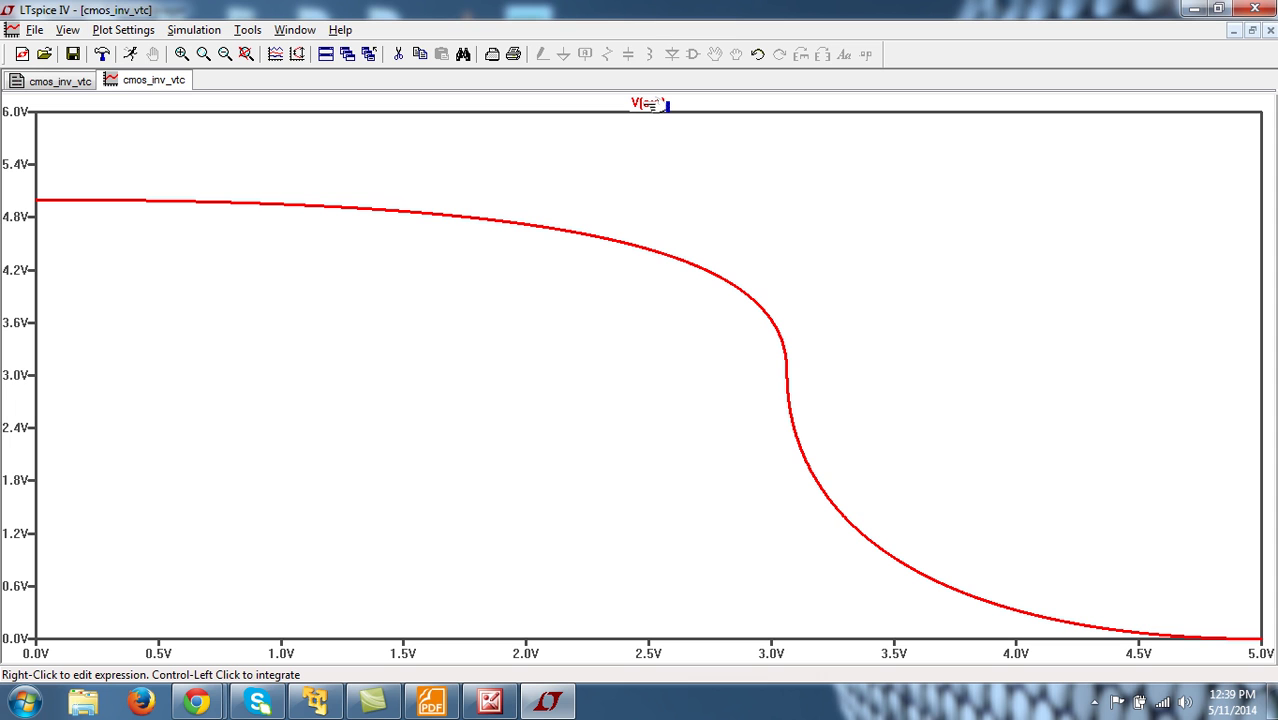
- Change the V(out) trace expression to d(V(out)) to plot its derivative
right_click(651, 106)
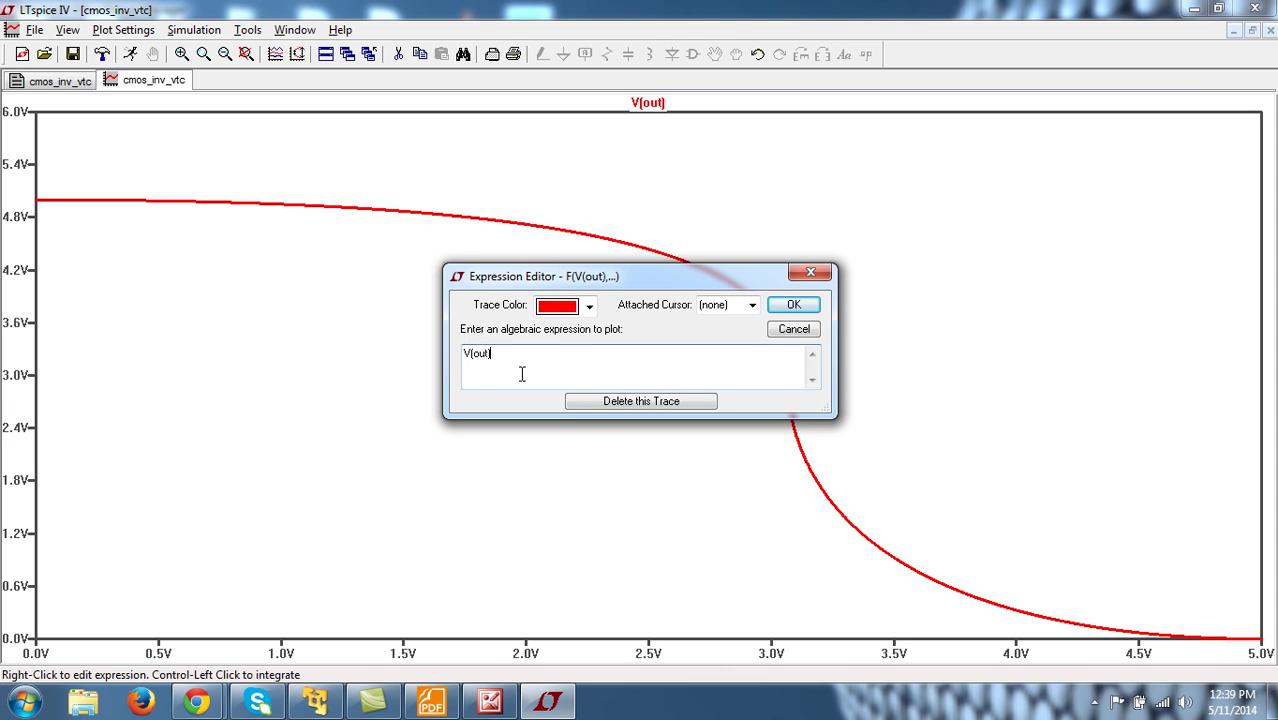
type("d(")
left_click(800, 306)
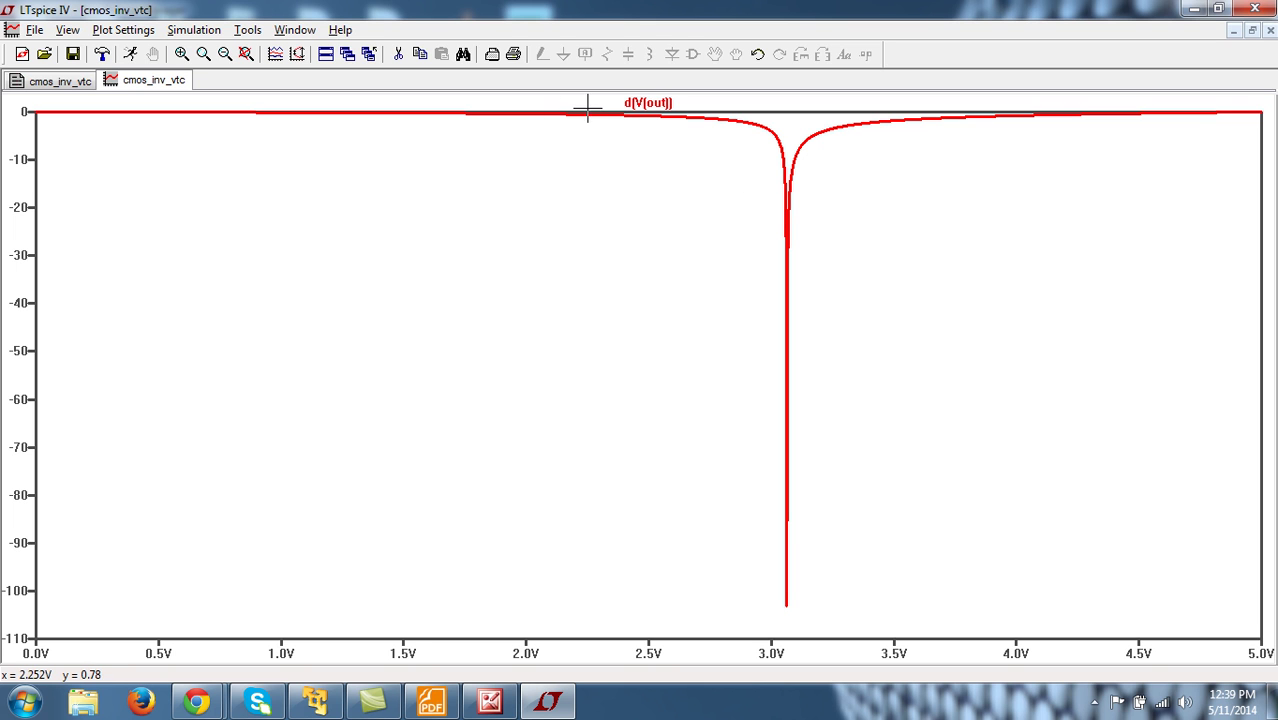
- Zoom the derivative spike to about 2.2–4.2V and place Cursor 1 at 2.618V, where d(V(out)) reads -1.00
mouse_move(580, 104)
left_mouse_down()
mouse_move(902, 217)
mouse_move(1034, 203)
left_mouse_up()
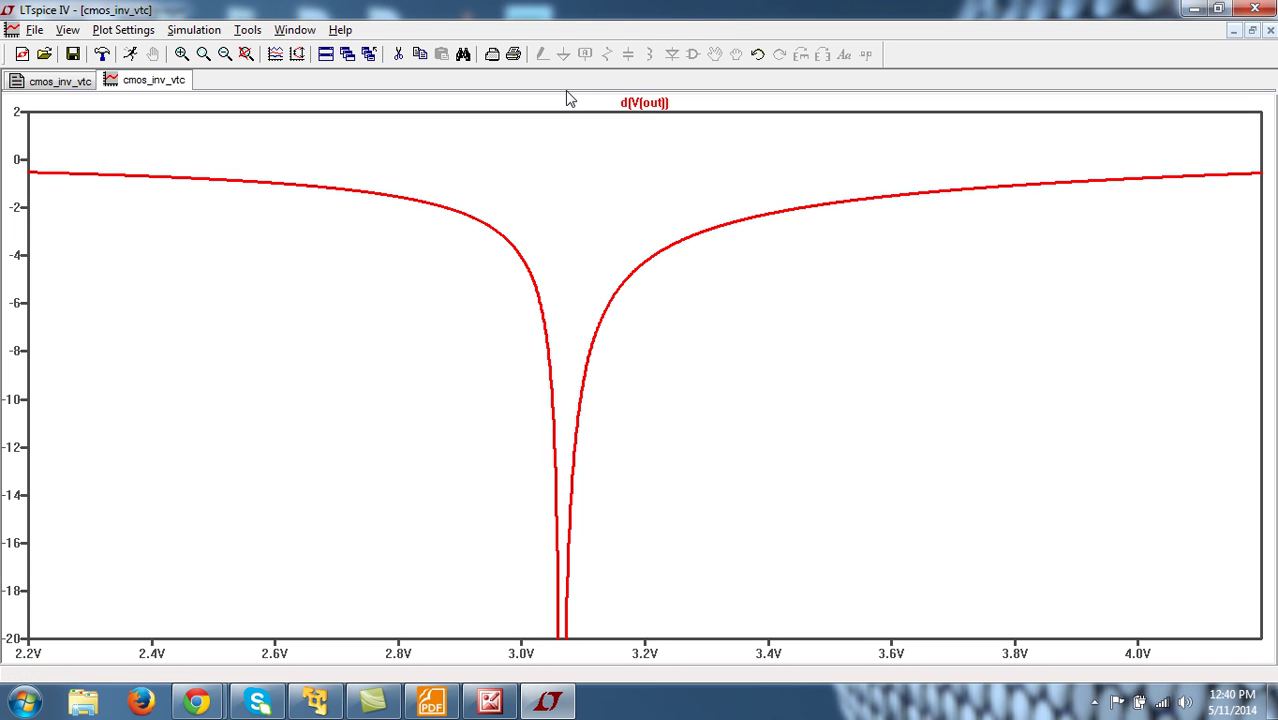
left_click(652, 103)
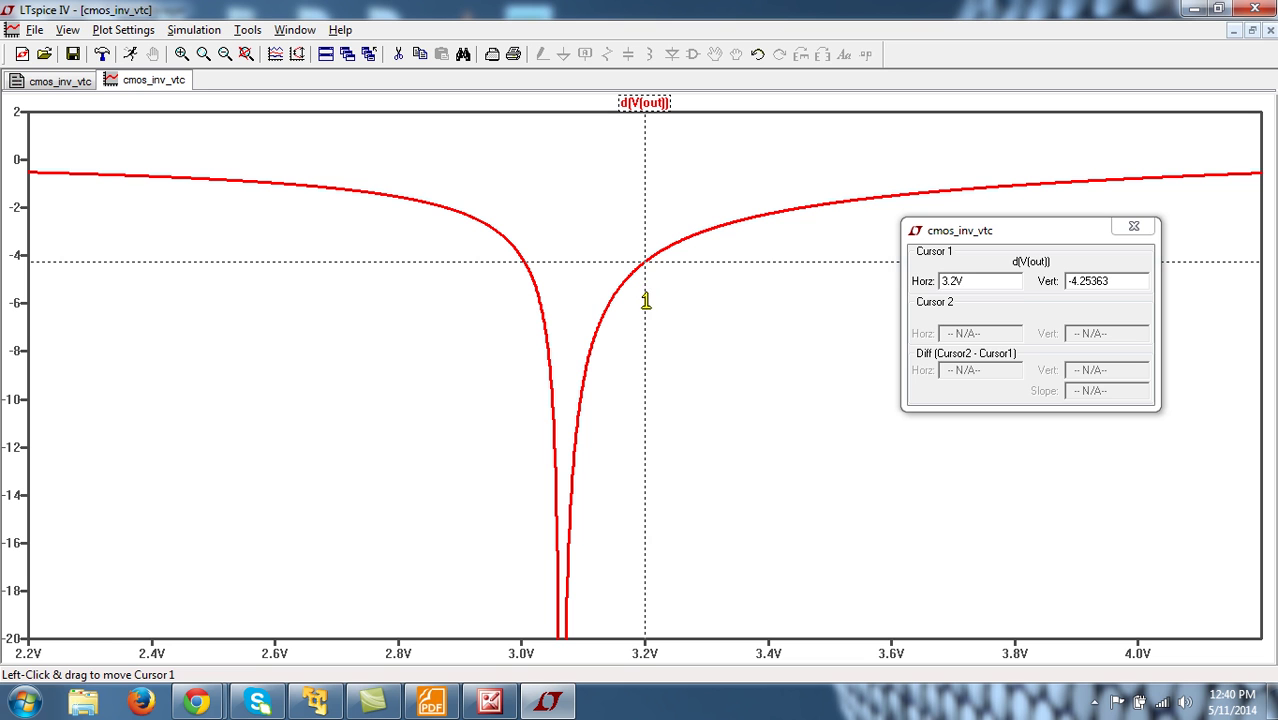
mouse_move(646, 300)
left_mouse_down()
mouse_move(568, 271)
mouse_move(599, 263)
mouse_move(514, 251)
mouse_move(400, 184)
mouse_move(295, 179)
left_mouse_up()
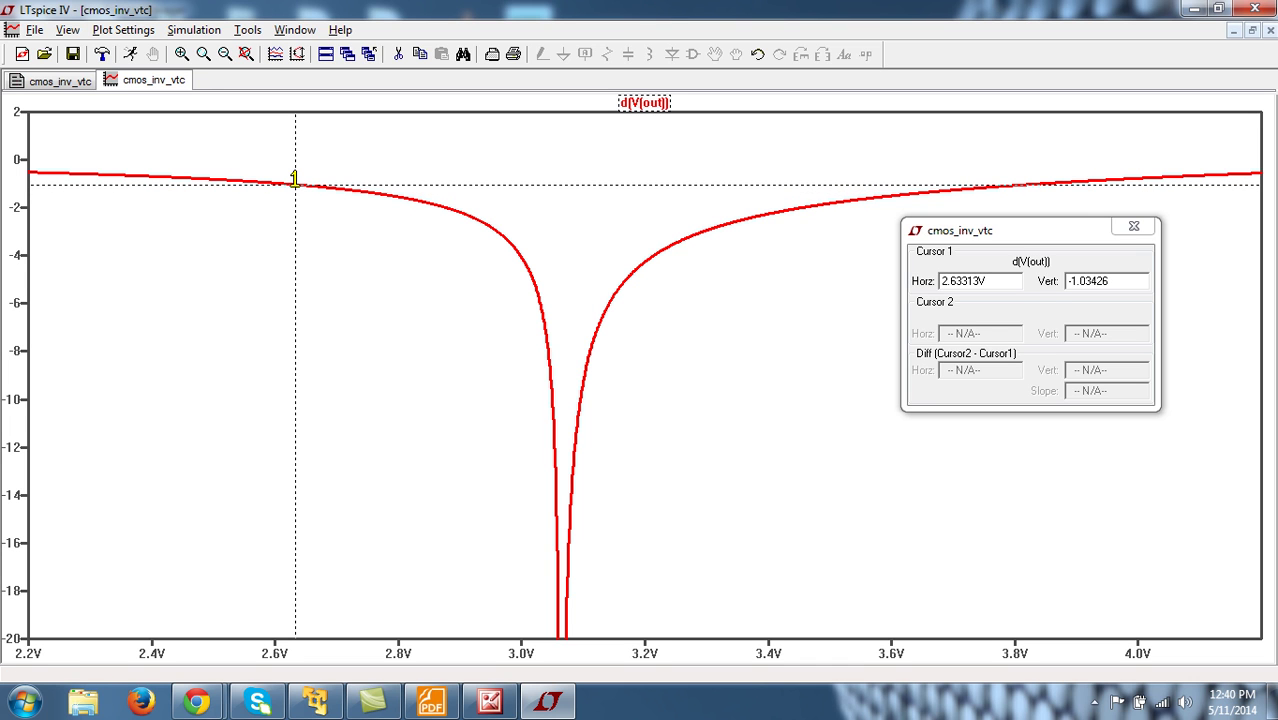
left_click_drag(295, 179, 287, 183)
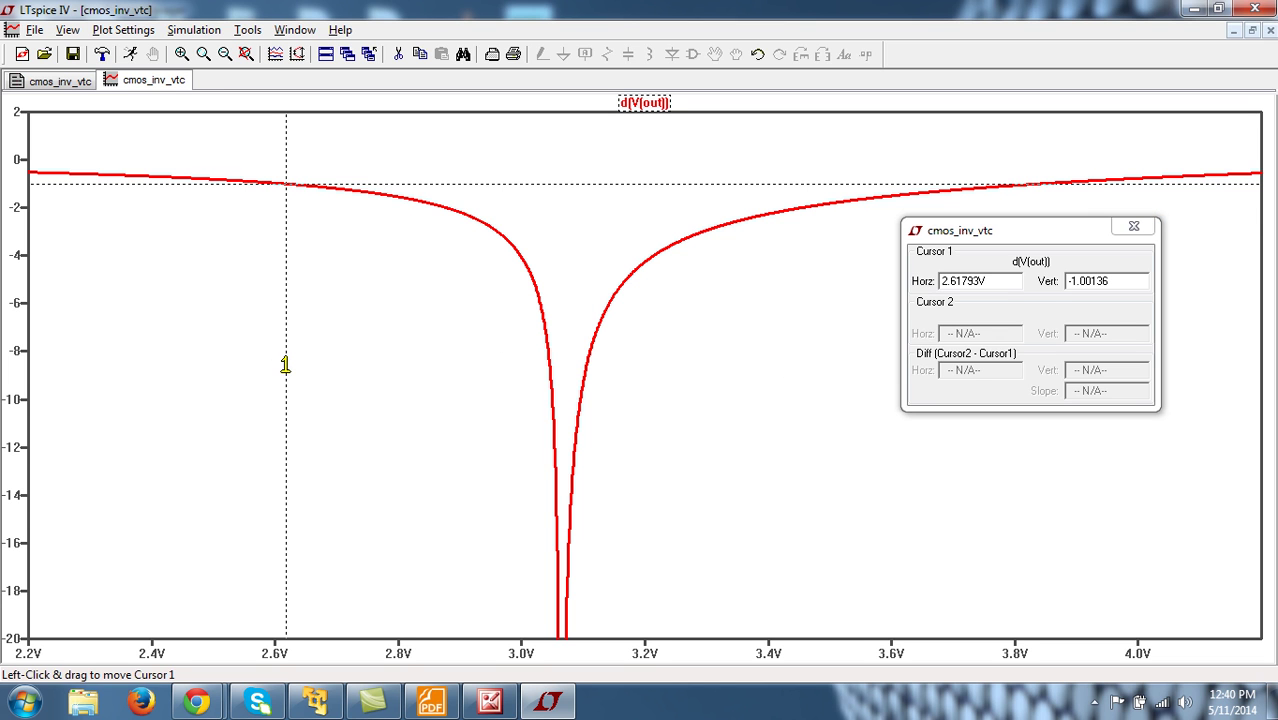
- Move Cursor 1 to the second slope -1 point near 3.838V, then remove the cursor and its readout
left_click_drag(286, 365, 898, 365)
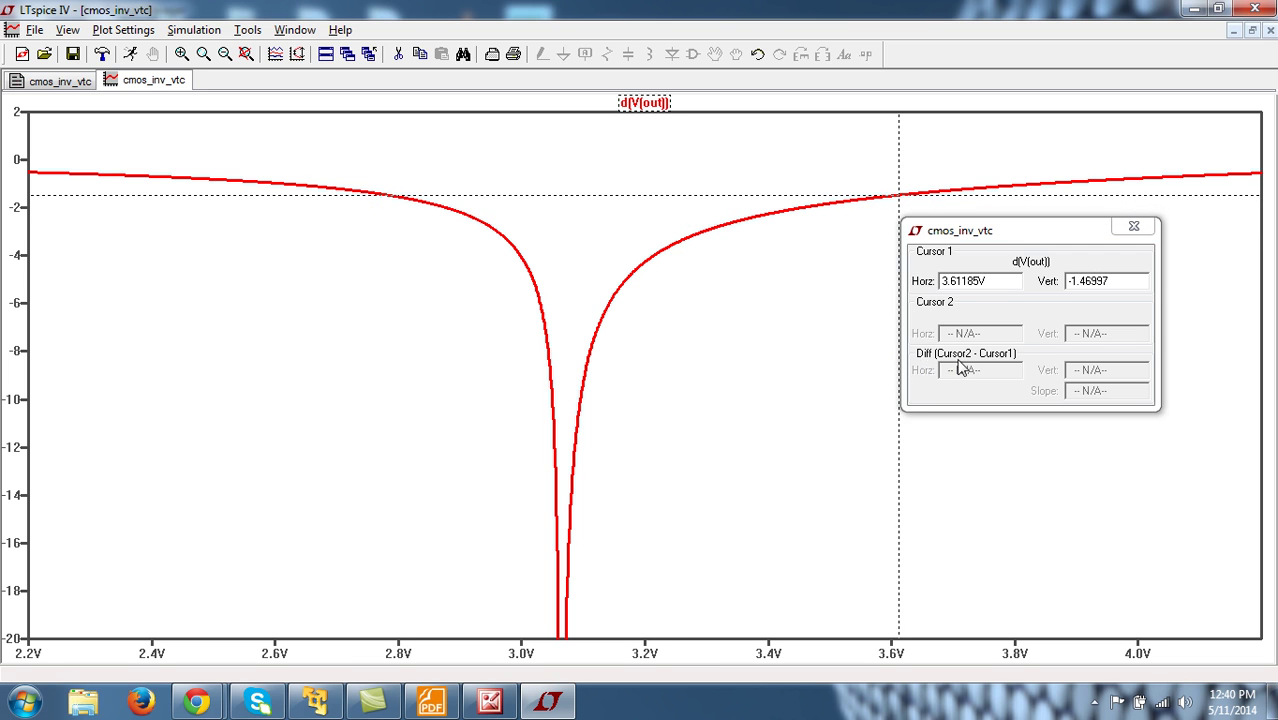
left_click_drag(1013, 232, 686, 352)
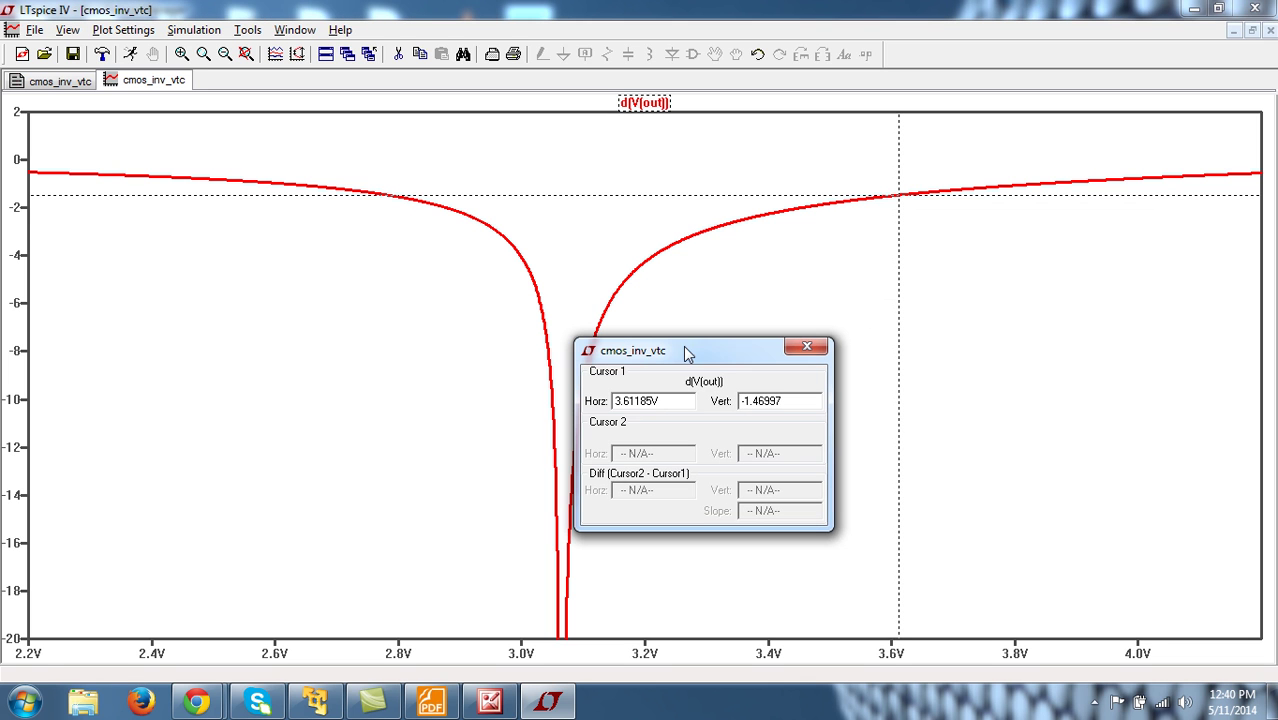
left_click_drag(898, 320, 1038, 302)
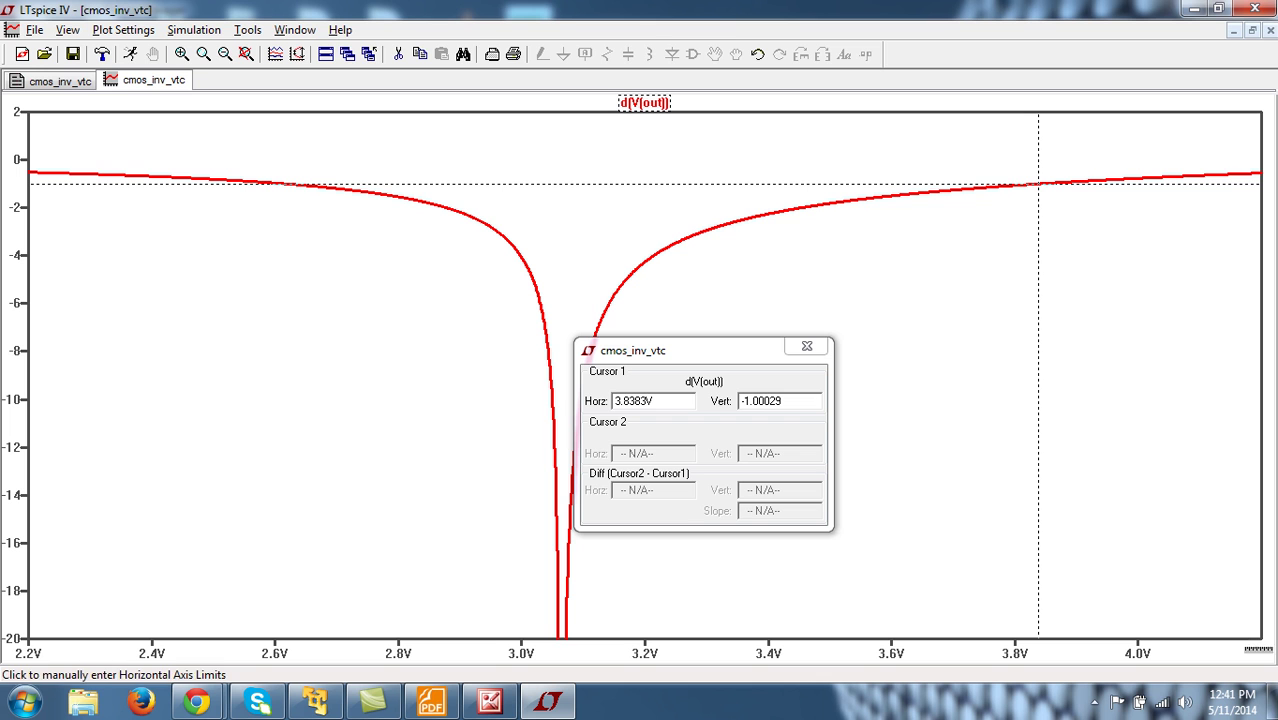
left_click(807, 346)
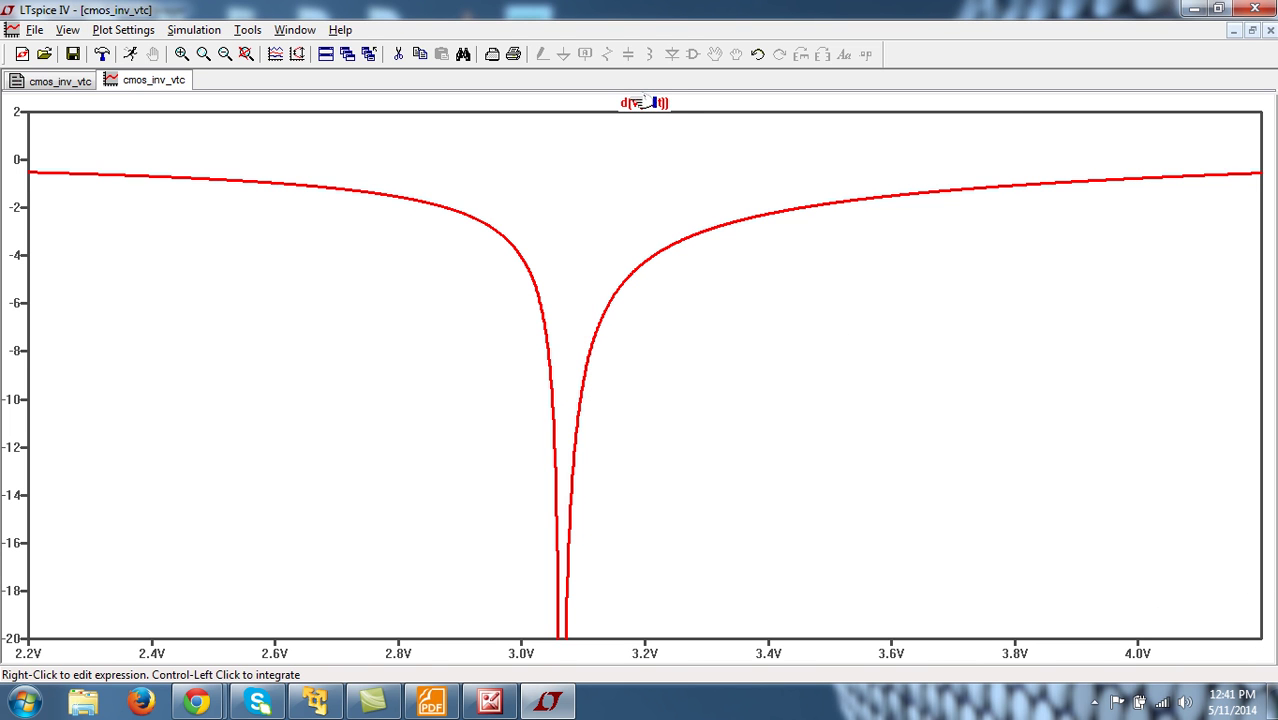
- Delete the d(V(out)) trace, add V(out) in its place, and glance at the netlist before returning
right_click(641, 104)
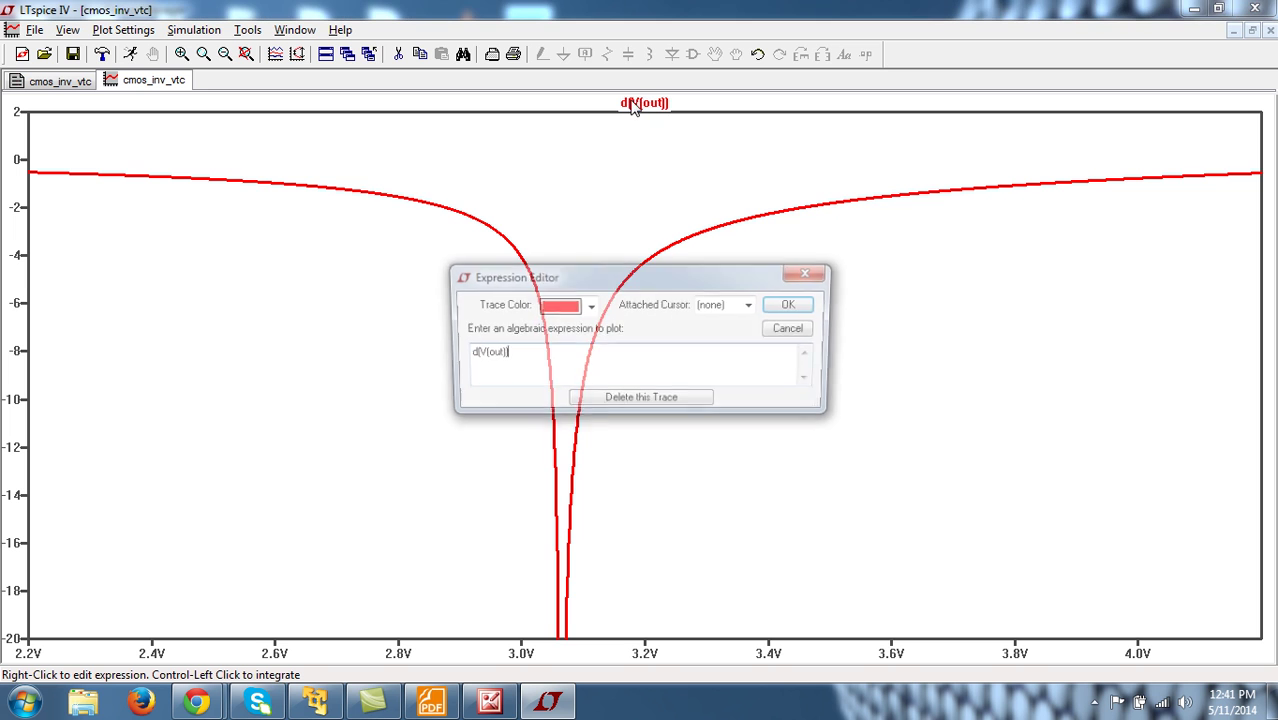
left_click(630, 402)
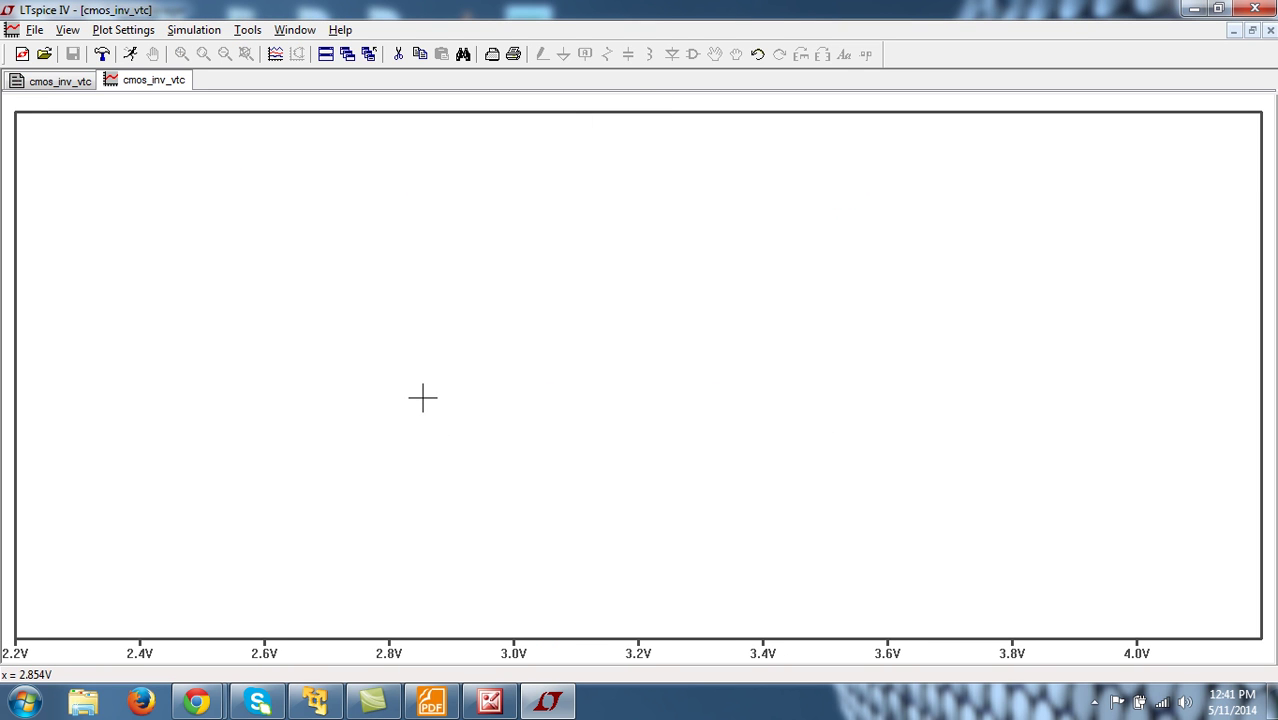
key("ctrl+a")
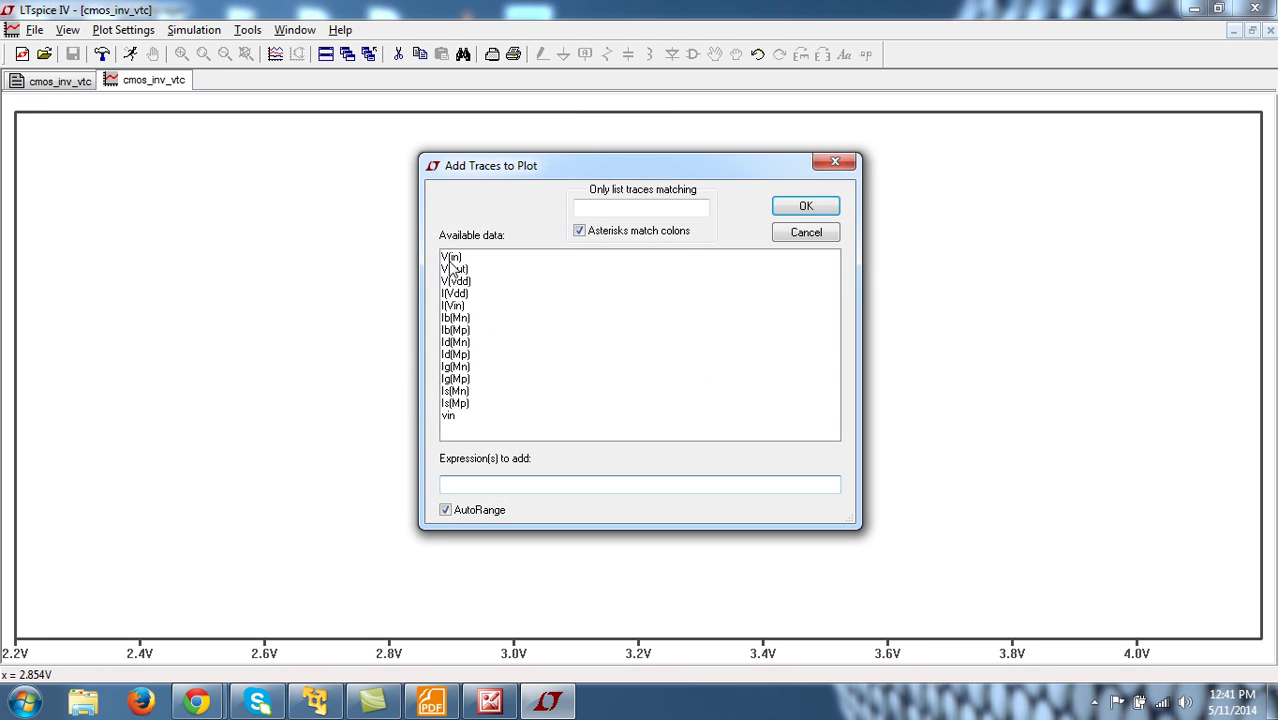
double_click(452, 270)
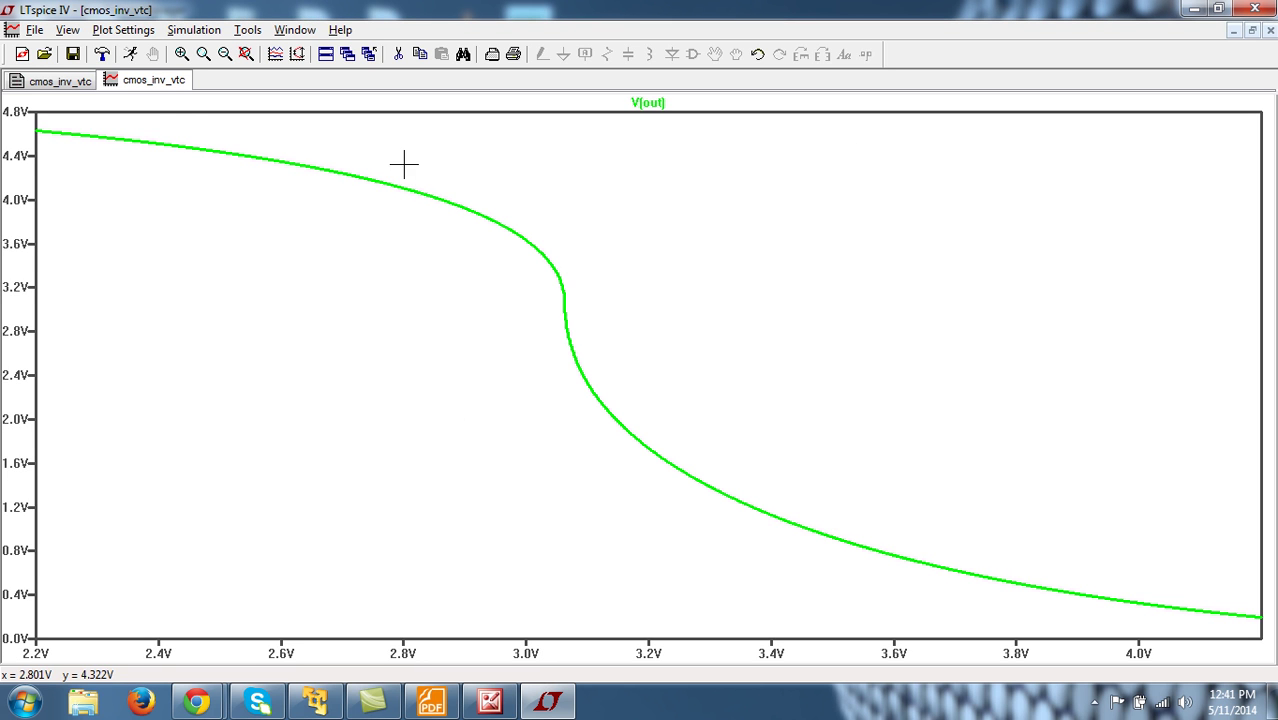
left_click(68, 86)
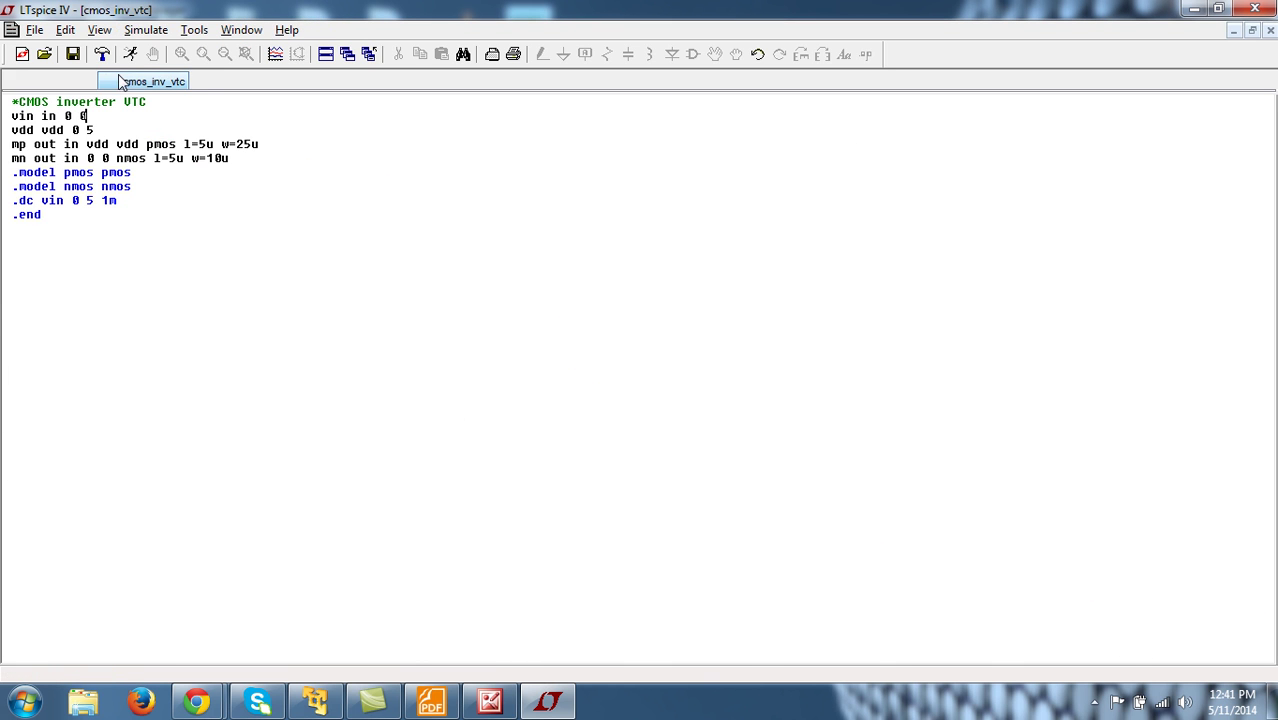
left_click(141, 84)
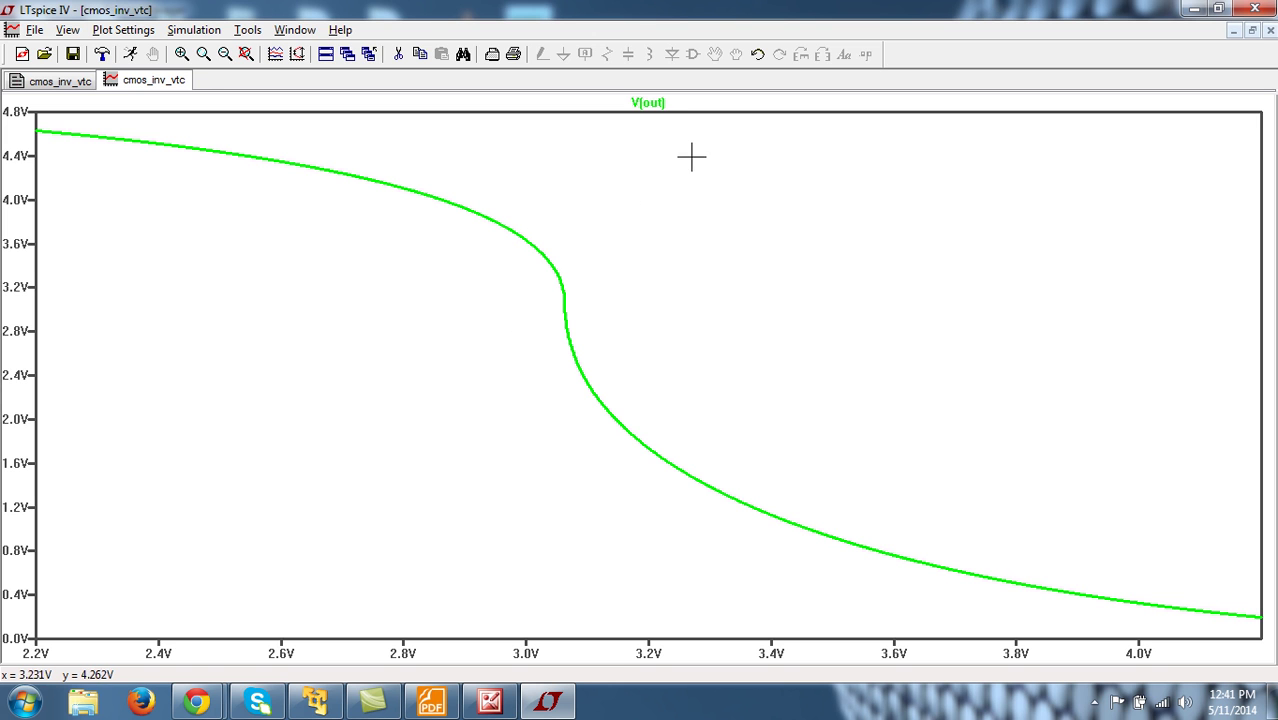
- Turn on 'Plot data with thick lines' on the Control Panel's Waveforms tab
left_click(250, 32)
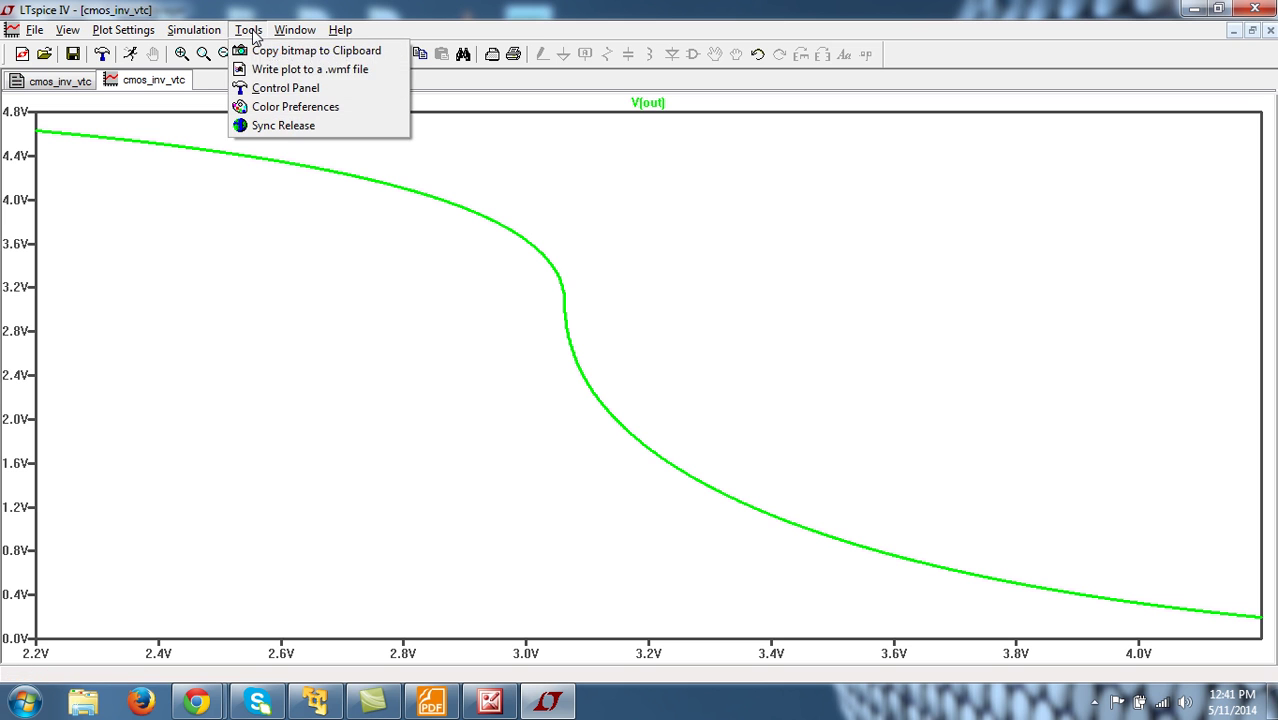
left_click(283, 90)
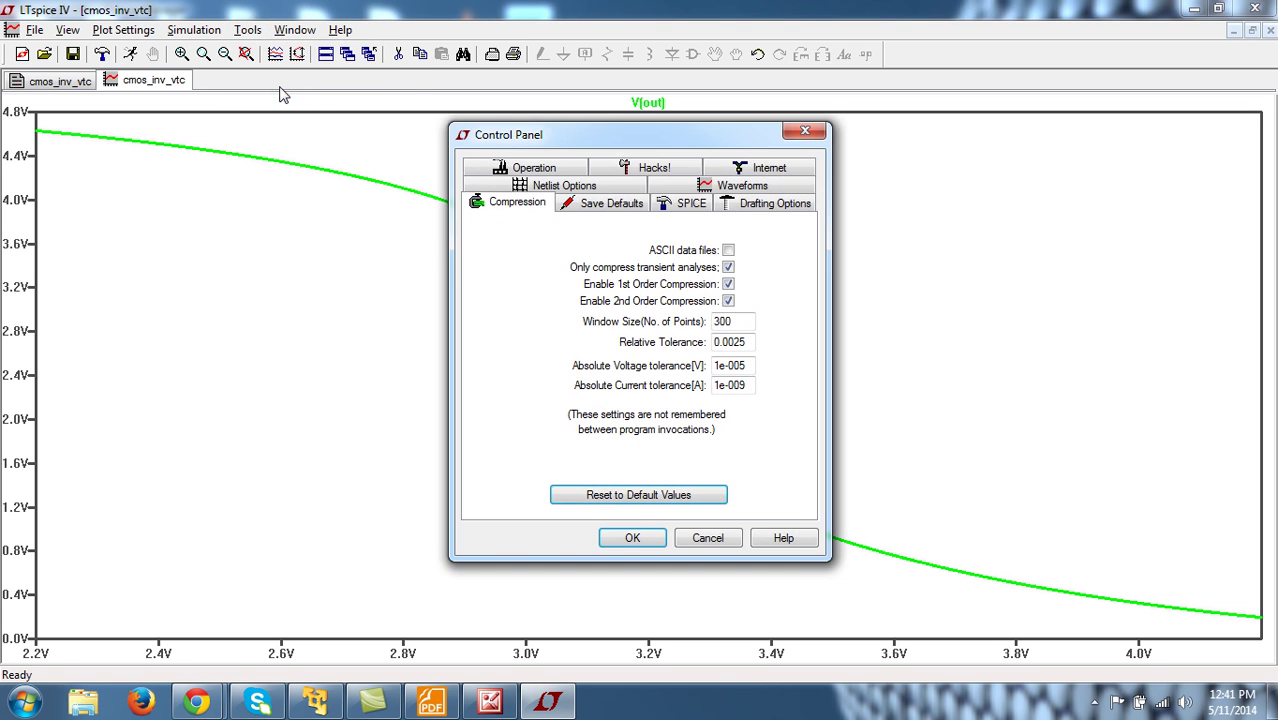
left_click(740, 186)
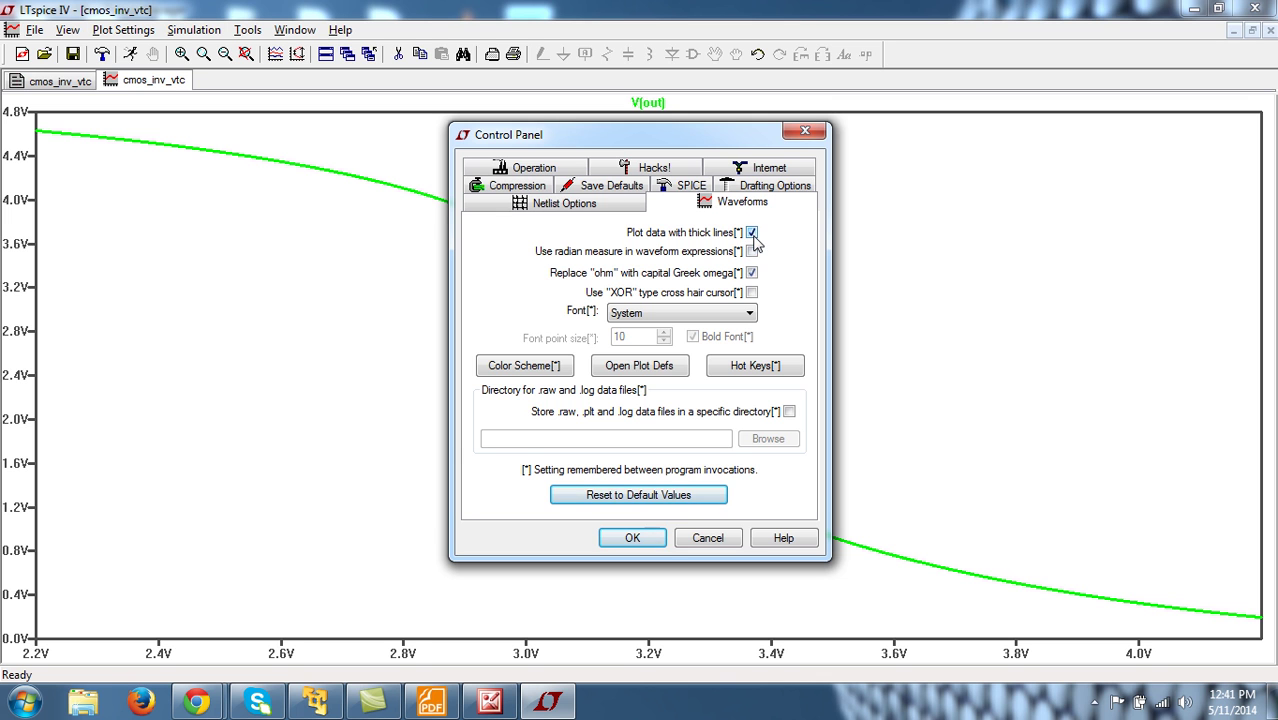
left_click(632, 538)
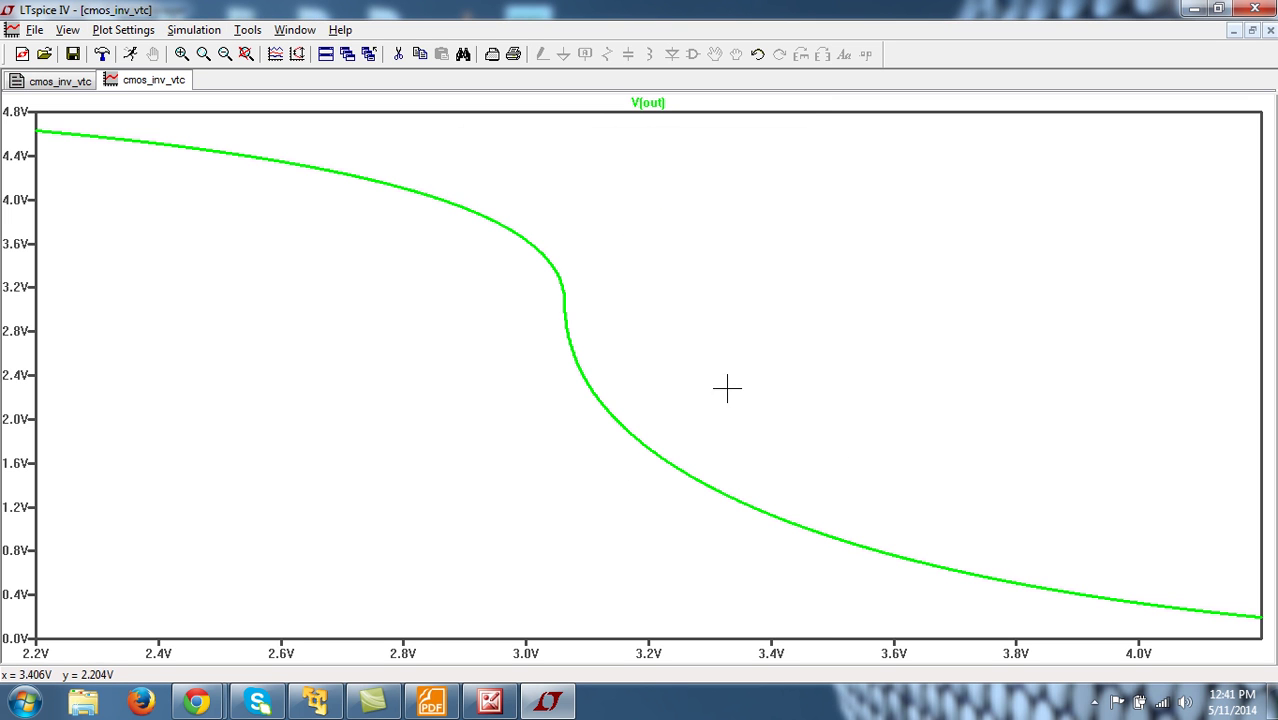